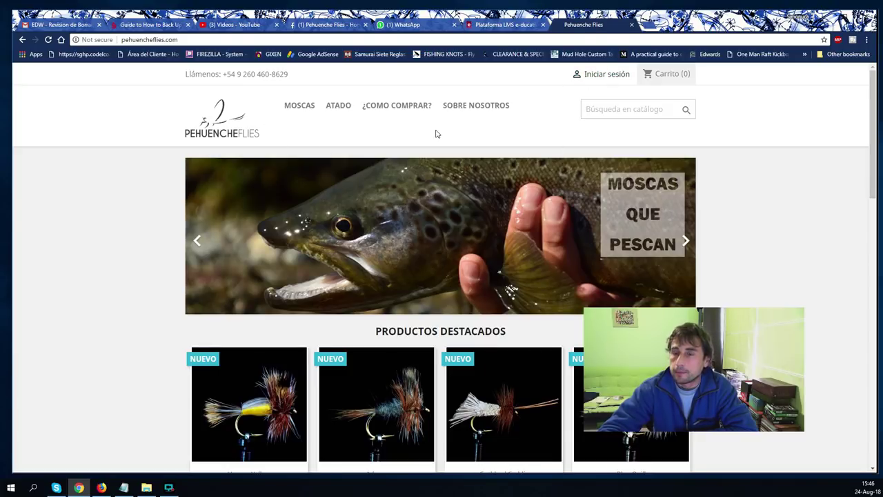
Open the customer sign-in page and start creating a new account.
{"action": "left_click", "coordinate": [588, 77]}
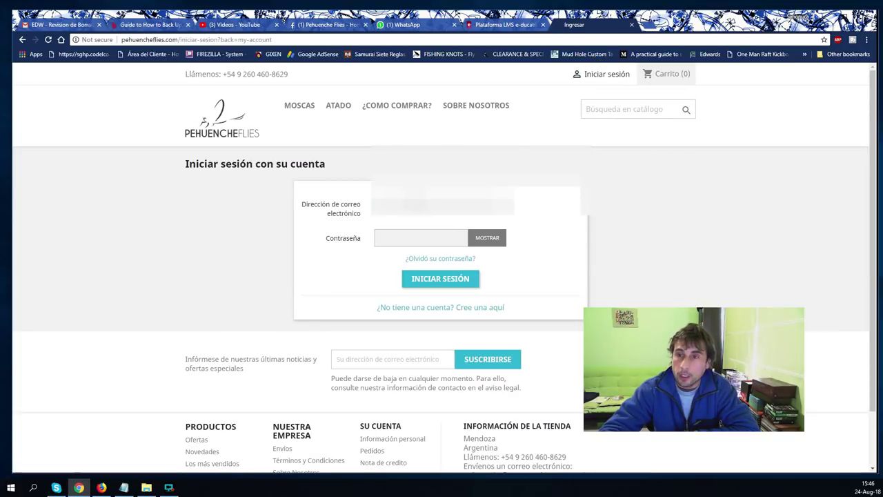
{"action": "left_click", "coordinate": [479, 145]}
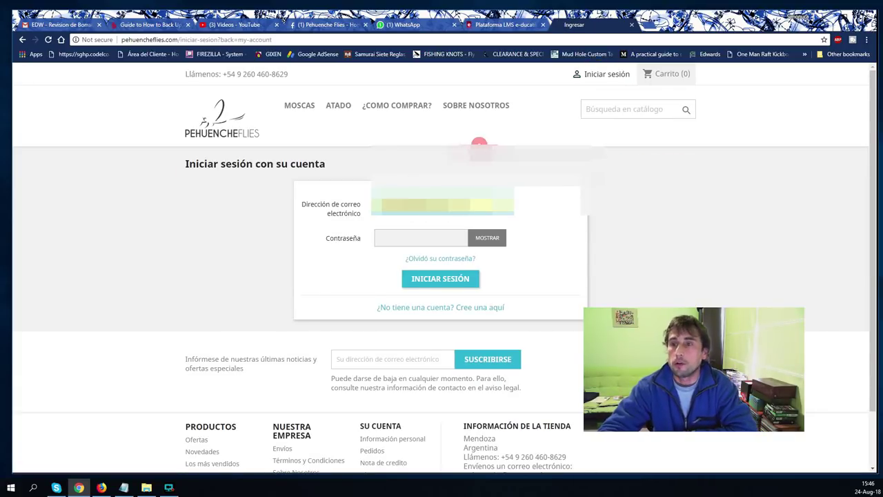
{"action": "left_click", "coordinate": [437, 238]}
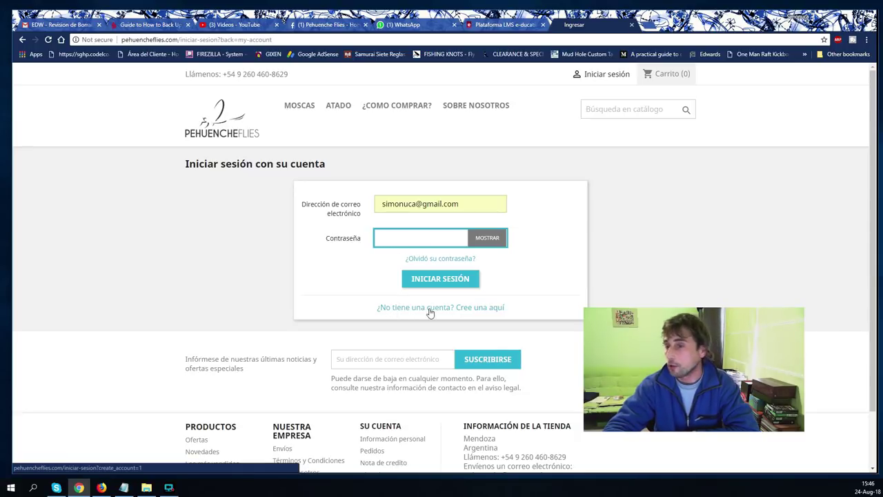
{"action": "left_click", "coordinate": [478, 312]}
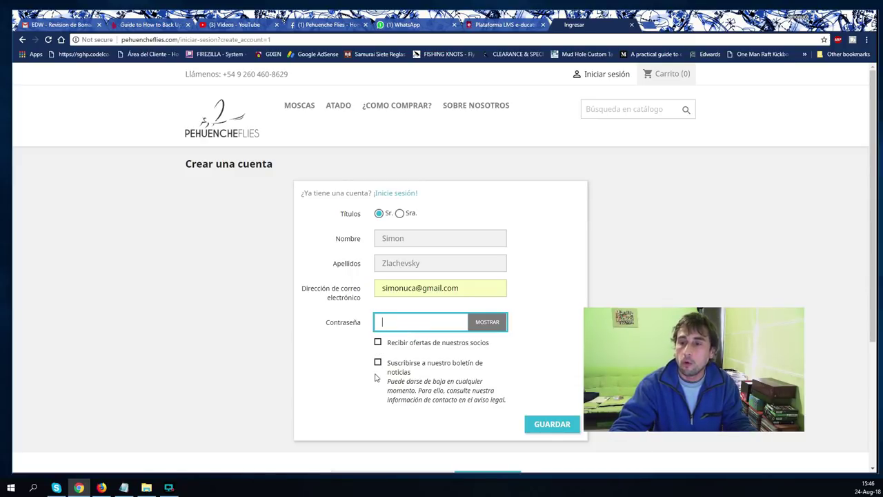
Enter the new account's password, submit the registration and save the login in the browser.
{"action": "left_click", "coordinate": [392, 323]}
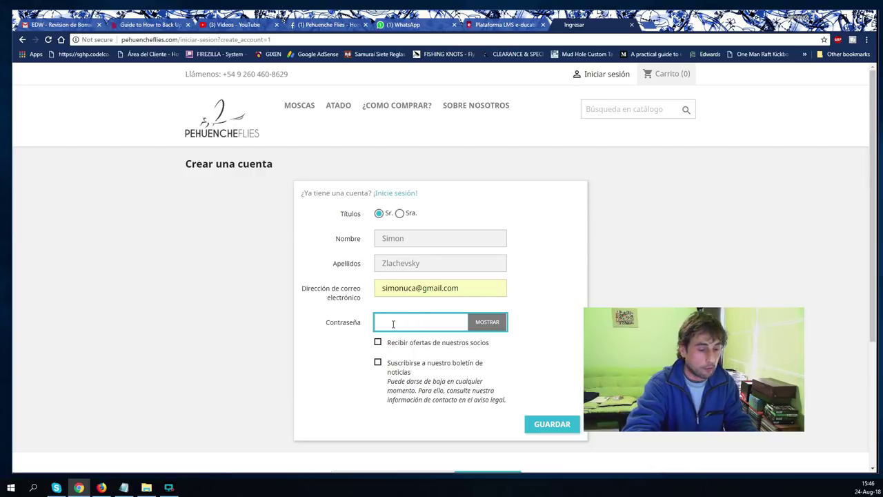
{"action": "type", "text": "s"}
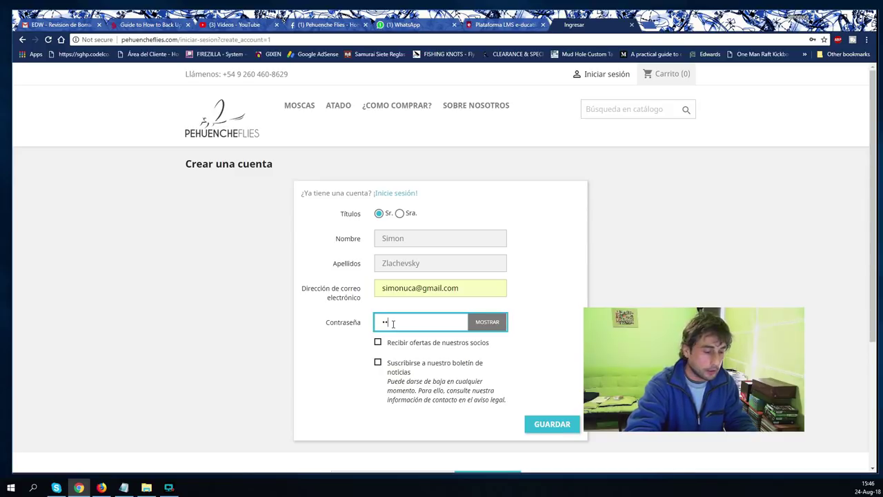
{"action": "left_click", "coordinate": [552, 423]}
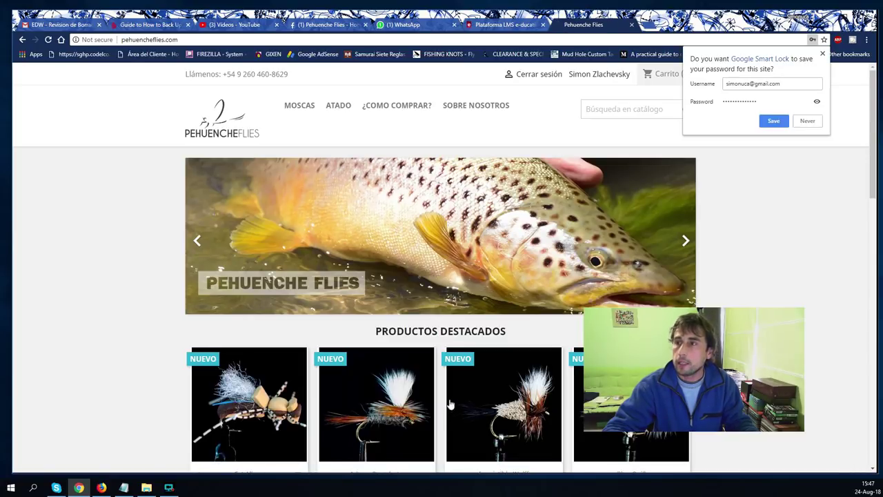
{"action": "left_click", "coordinate": [767, 122]}
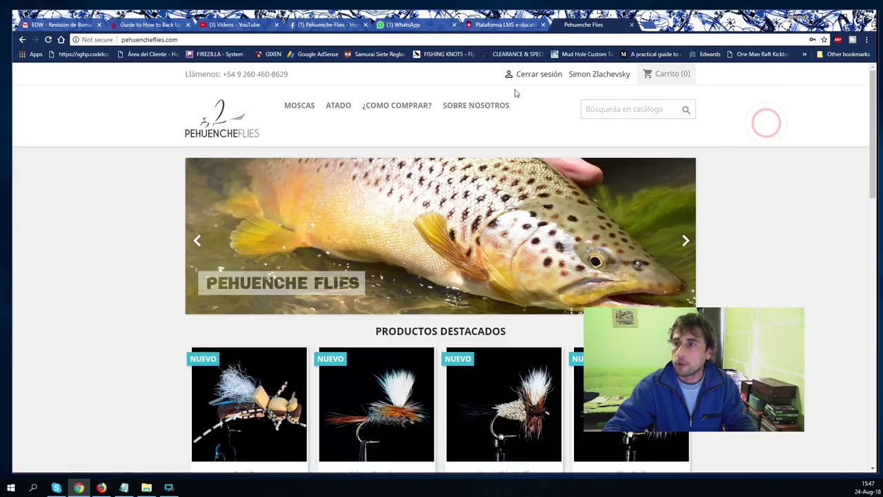
Open the customer account and review its personal information page.
{"action": "left_click", "coordinate": [590, 78]}
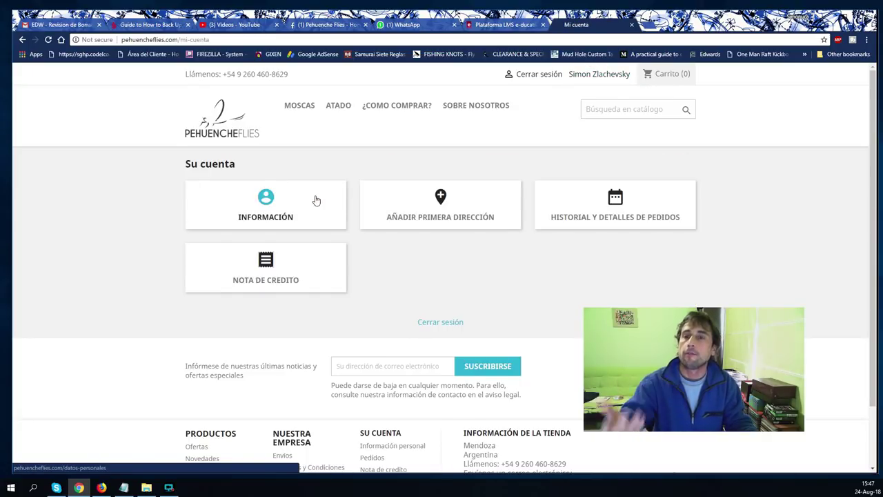
{"action": "left_click", "coordinate": [315, 198]}
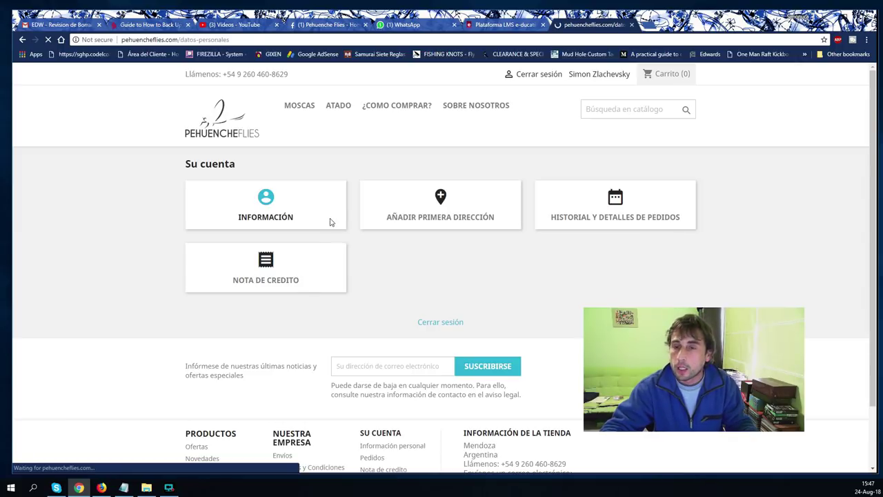
{"action": "scroll", "coordinate": [307, 253], "scroll_direction": "down", "scroll_amount": 1}
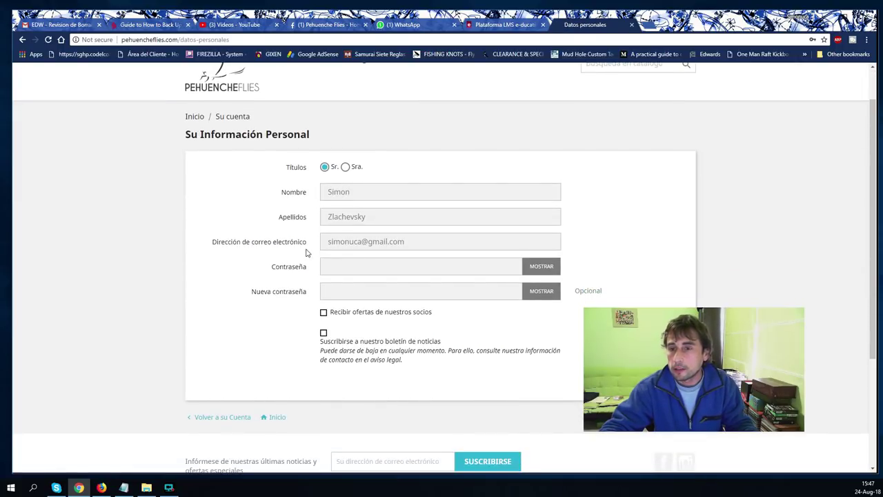
{"action": "scroll", "coordinate": [359, 304], "scroll_direction": "down", "scroll_amount": 1}
{"action": "scroll", "coordinate": [365, 304], "scroll_direction": "up", "scroll_amount": 2}
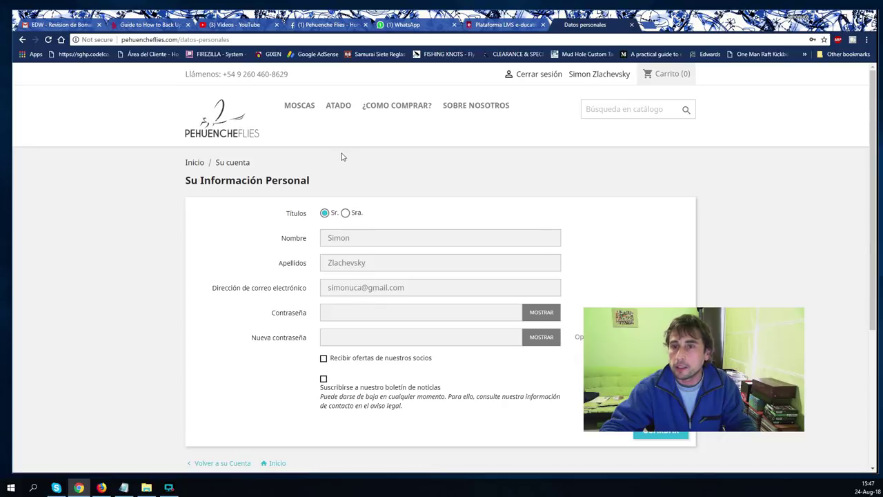
Start the account's first address with the alias "casa", filling in the street address and city.
{"action": "left_click", "coordinate": [224, 163]}
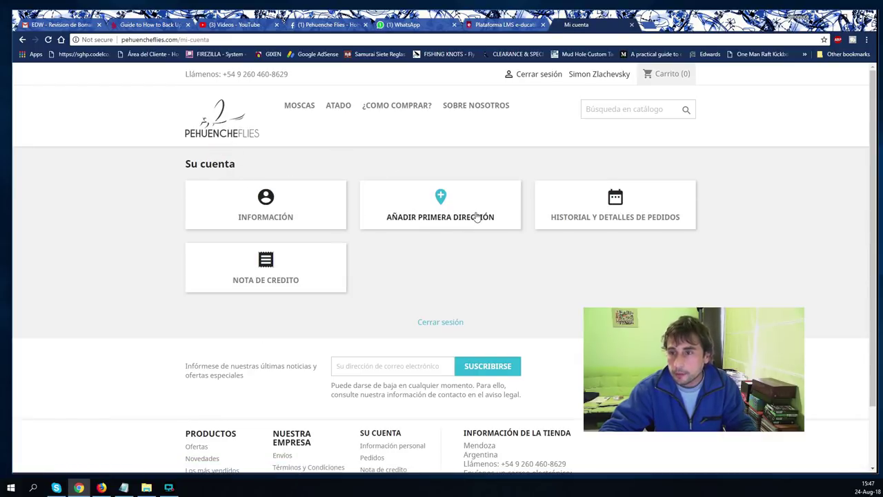
{"action": "left_click", "coordinate": [445, 206]}
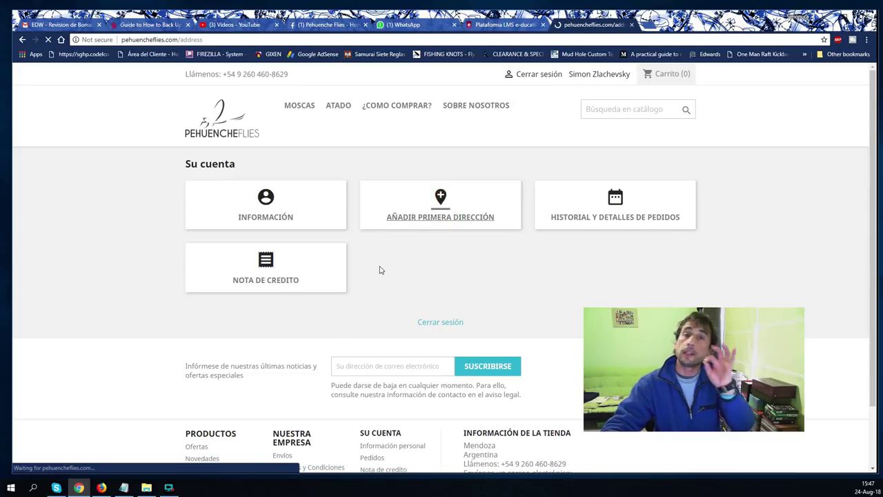
{"action": "left_click", "coordinate": [364, 215]}
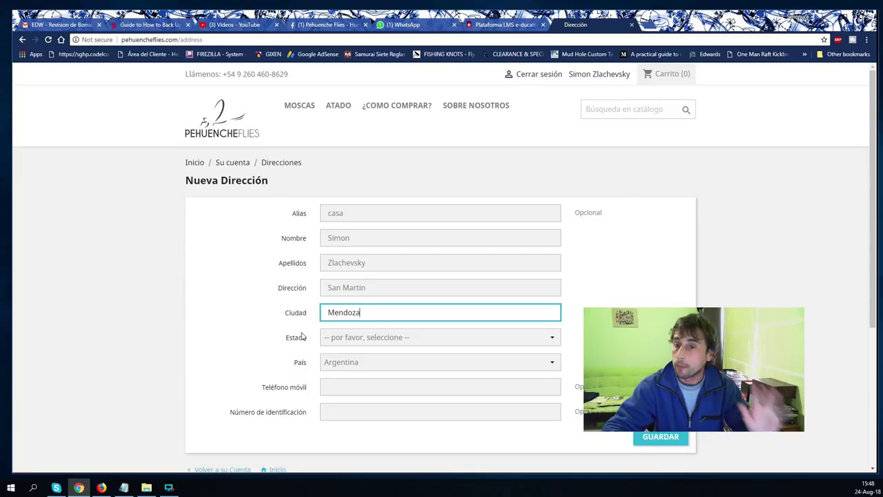
{"action": "scroll", "coordinate": [324, 341], "scroll_direction": "down", "scroll_amount": 1}
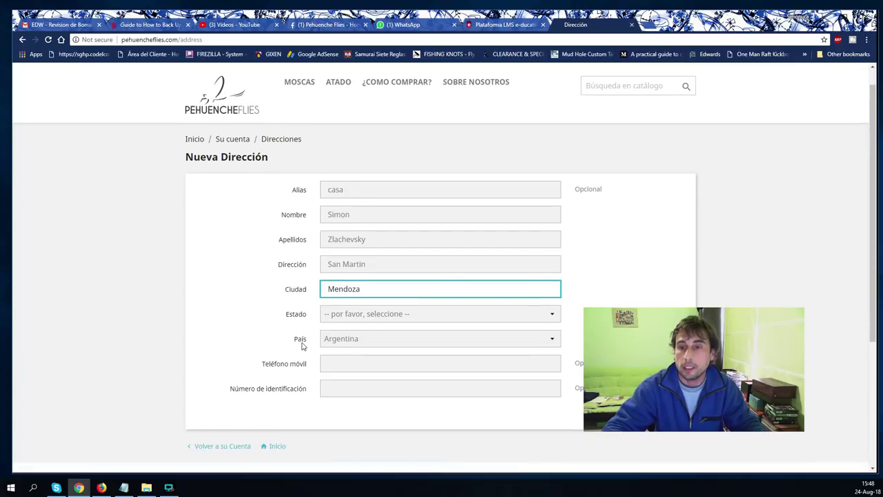
Select Mendoza as the state for the new address.
{"action": "left_click", "coordinate": [338, 291]}
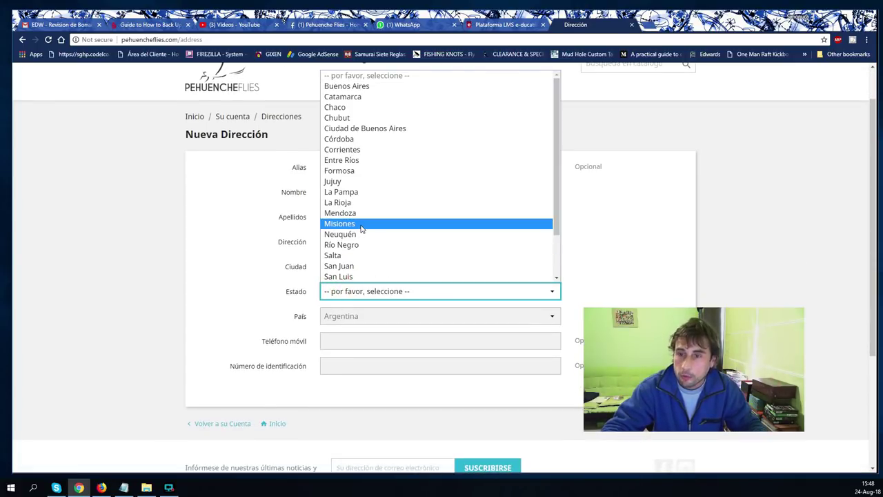
{"action": "scroll", "coordinate": [360, 231], "scroll_direction": "down", "scroll_amount": 1}
{"action": "scroll", "coordinate": [362, 232], "scroll_direction": "up", "scroll_amount": 1}
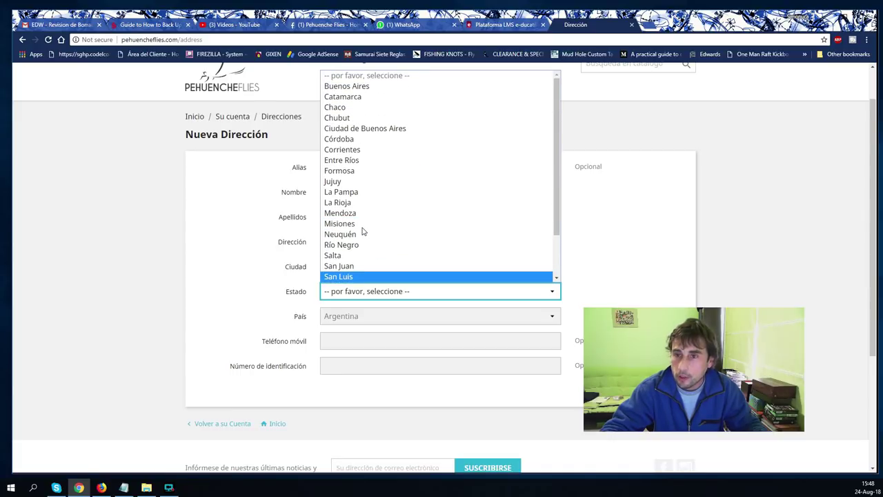
{"action": "left_click", "coordinate": [358, 213]}
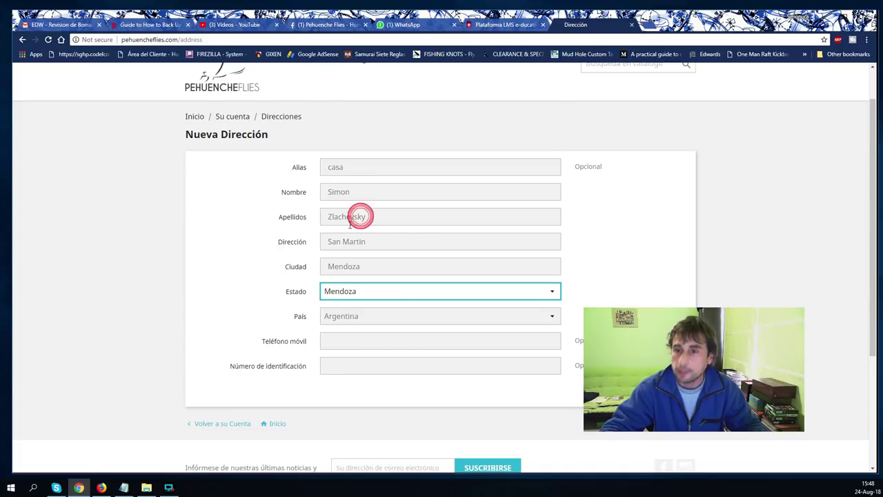
{"action": "left_click", "coordinate": [426, 312]}
{"action": "scroll", "coordinate": [258, 435], "scroll_direction": "up", "scroll_amount": 1}
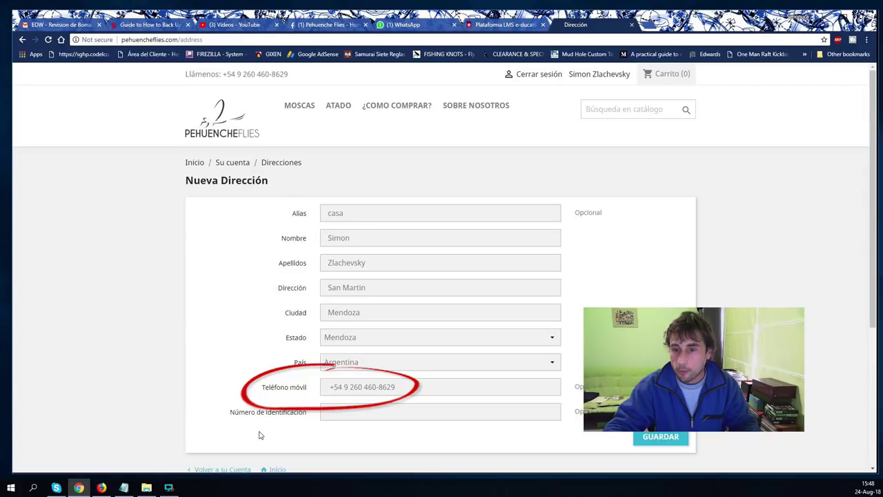
Copy the store's phone number into the mobile phone field, leave the identification number blank and save the address.
{"action": "left_click_drag", "start_coordinate": [222, 74], "coordinate": [297, 74]}
{"action": "key", "text": "ctrl+c"}
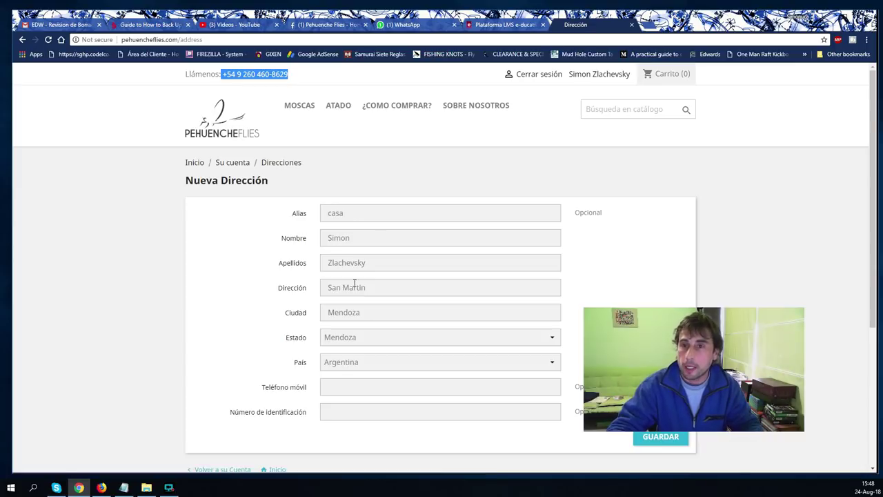
{"action": "left_click", "coordinate": [332, 386]}
{"action": "key", "text": "ctrl+v"}
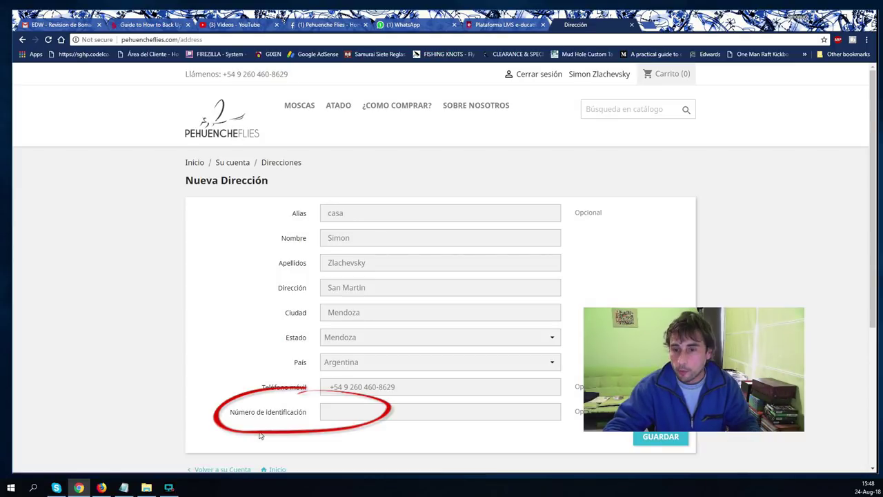
{"action": "left_click", "coordinate": [335, 414]}
{"action": "scroll", "coordinate": [336, 418], "scroll_direction": "down", "scroll_amount": 1}
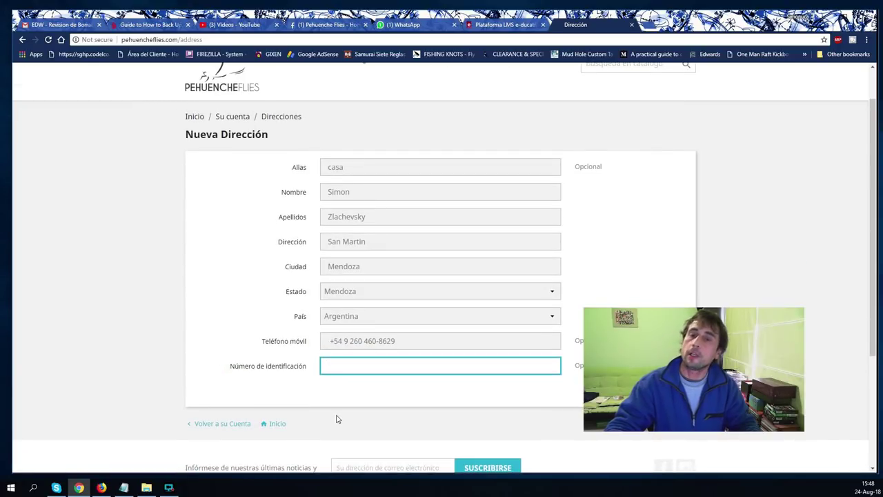
{"action": "key", "text": "Return"}
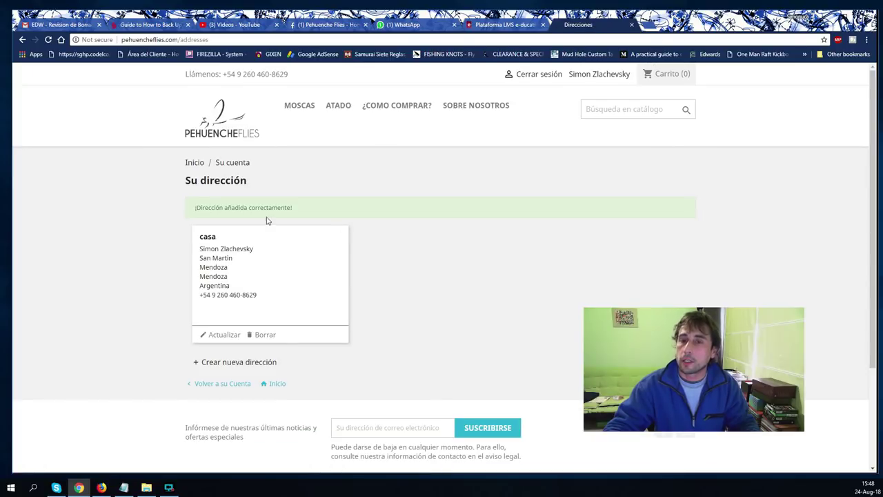
Open the Moscas category from the account overview and look through its product listing.
{"action": "left_click", "coordinate": [234, 162]}
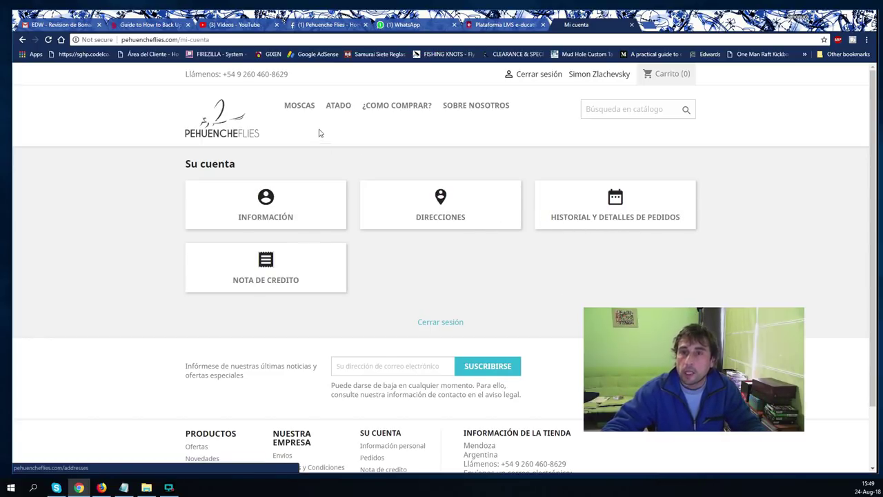
{"action": "left_click", "coordinate": [296, 109]}
{"action": "mouse_move", "coordinate": [335, 108]}
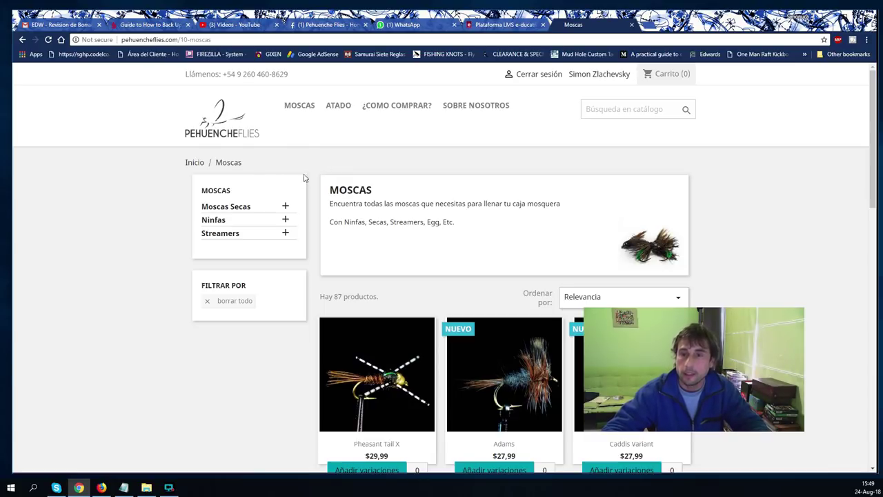
{"action": "scroll", "coordinate": [326, 227], "scroll_direction": "down", "scroll_amount": 1}
{"action": "scroll", "coordinate": [327, 228], "scroll_direction": "down", "scroll_amount": 2}
{"action": "scroll", "coordinate": [145, 360], "scroll_direction": "up", "scroll_amount": 1}
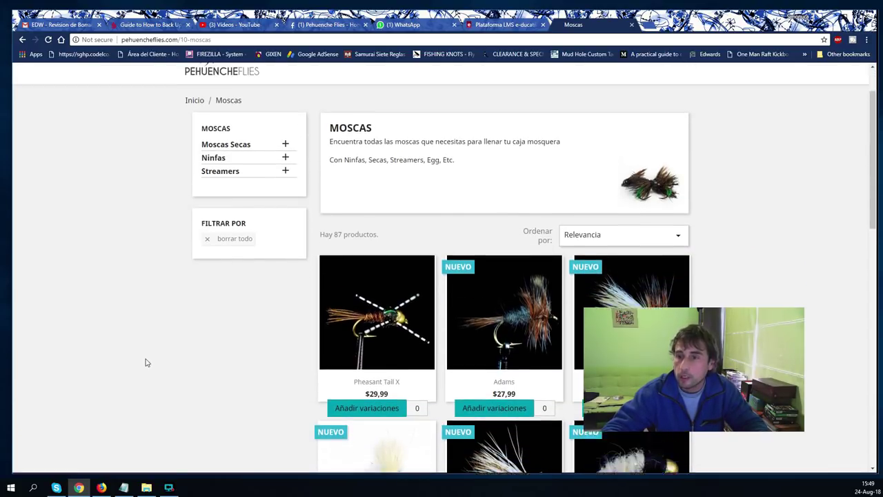
{"action": "scroll", "coordinate": [146, 358], "scroll_direction": "down", "scroll_amount": 1}
{"action": "scroll", "coordinate": [146, 359], "scroll_direction": "down", "scroll_amount": 2}
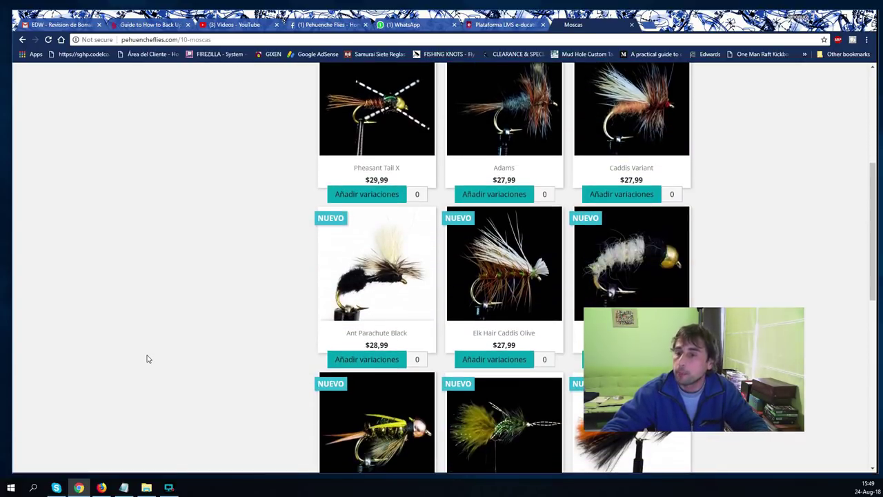
{"action": "scroll", "coordinate": [147, 356], "scroll_direction": "up", "scroll_amount": 4}
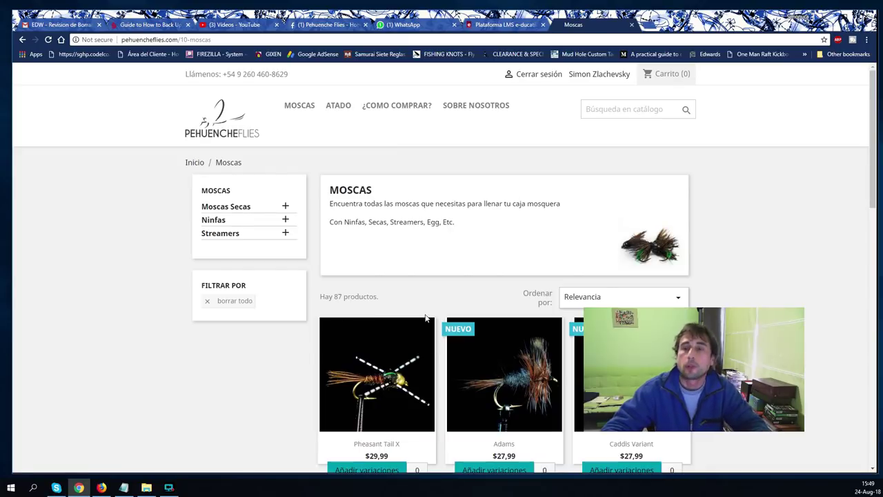
Open the Atractoras category under Moscas Secas and browse its flies, including the size variations of the Adams.
{"action": "mouse_move", "coordinate": [298, 111]}
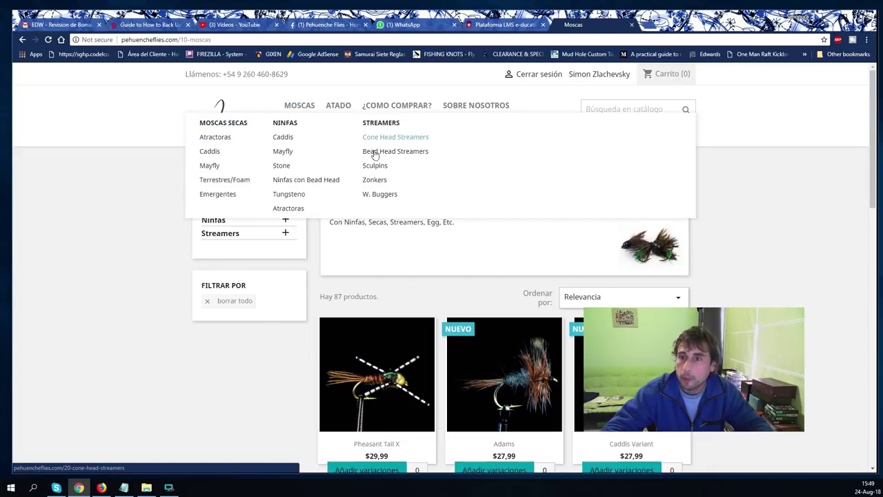
{"action": "left_click", "coordinate": [216, 139]}
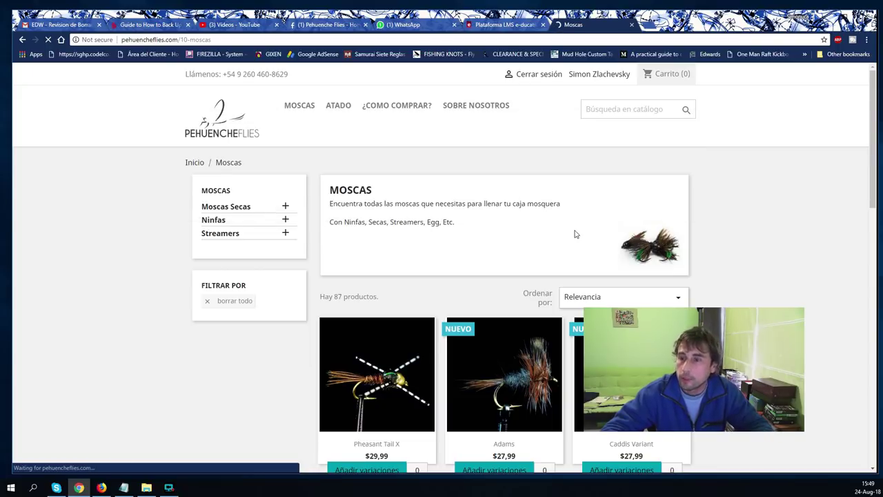
{"action": "scroll", "coordinate": [363, 293], "scroll_direction": "down", "scroll_amount": 2}
{"action": "left_click", "coordinate": [337, 330]}
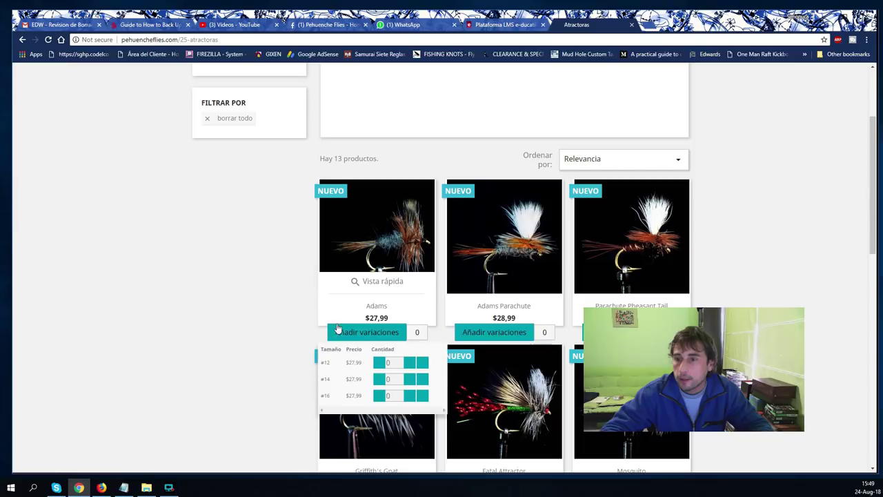
{"action": "scroll", "coordinate": [311, 234], "scroll_direction": "up", "scroll_amount": 2}
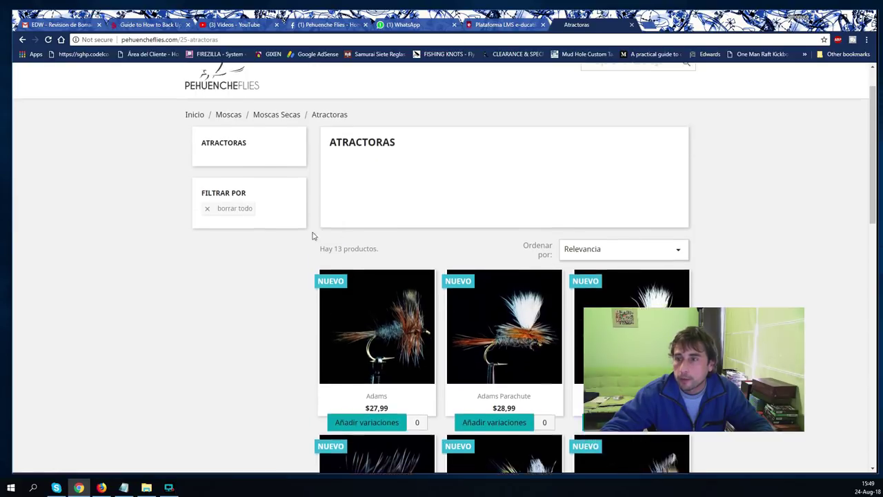
{"action": "scroll", "coordinate": [454, 241], "scroll_direction": "down", "scroll_amount": 4}
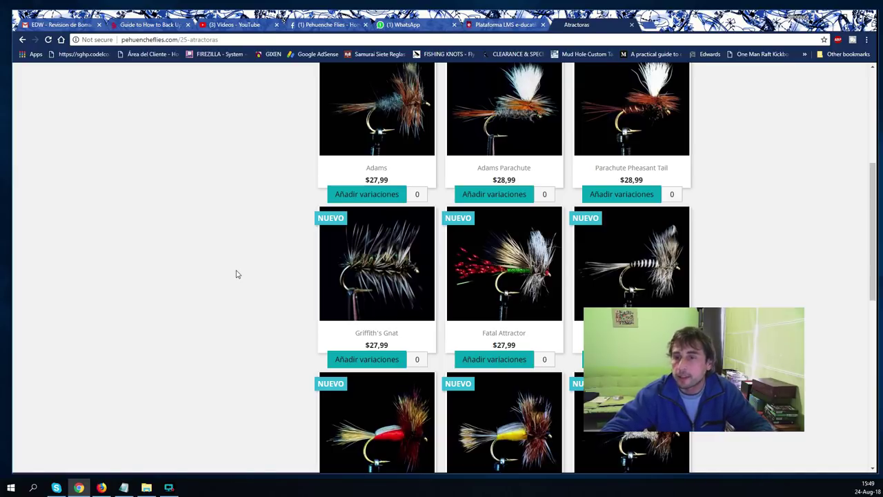
{"action": "scroll", "coordinate": [237, 270], "scroll_direction": "down", "scroll_amount": 1}
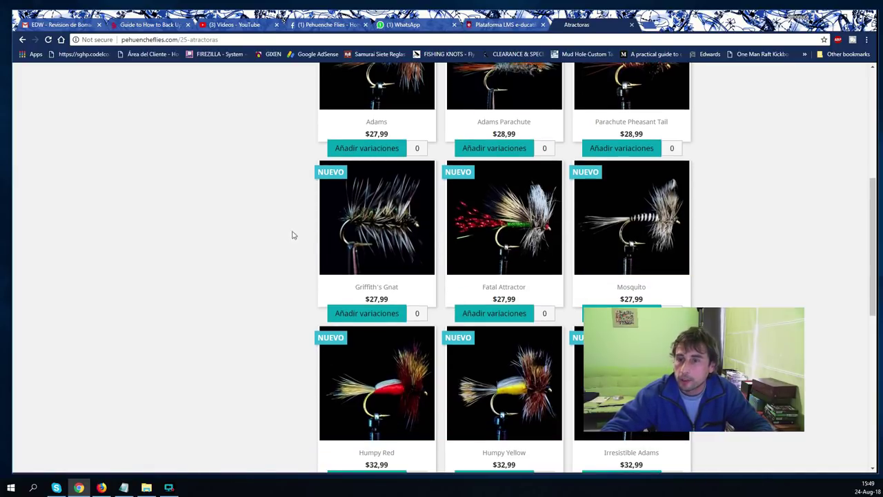
Open the Griffith's Gnat product from the Atractoras listing, choose size #16 and raise the quantity to 3.
{"action": "left_click", "coordinate": [377, 214]}
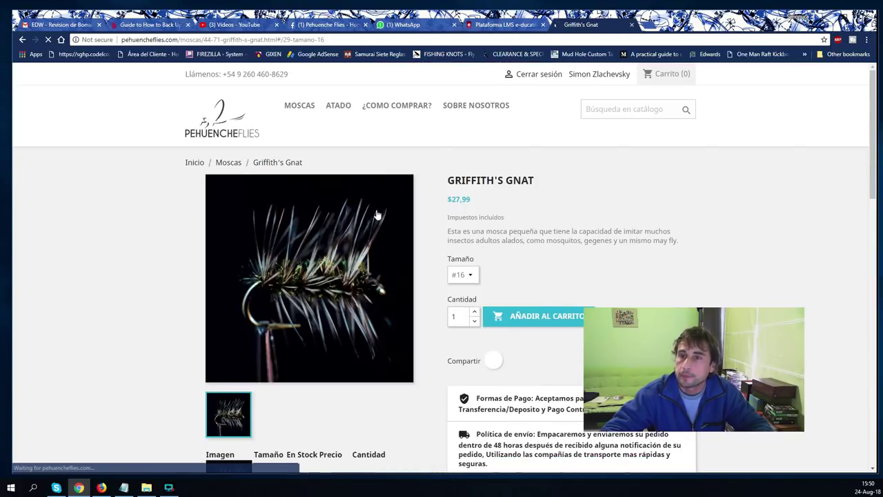
{"action": "scroll", "coordinate": [591, 268], "scroll_direction": "down", "scroll_amount": 2}
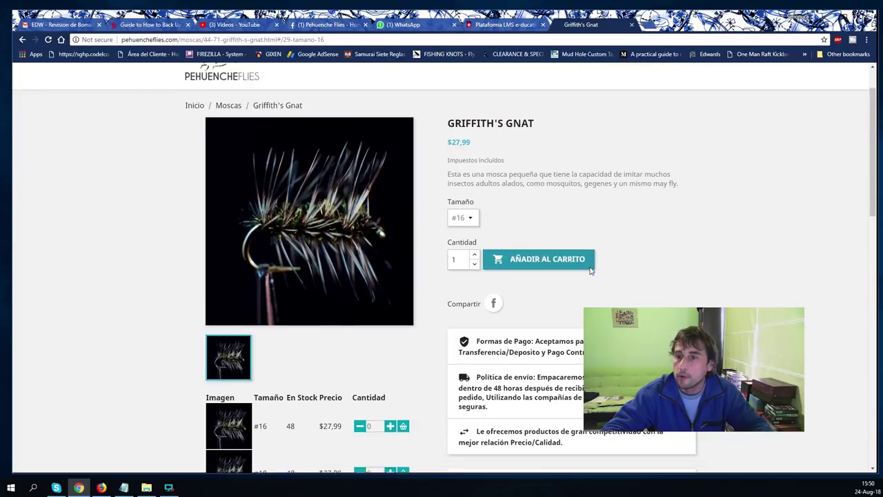
{"action": "left_click", "coordinate": [472, 139]}
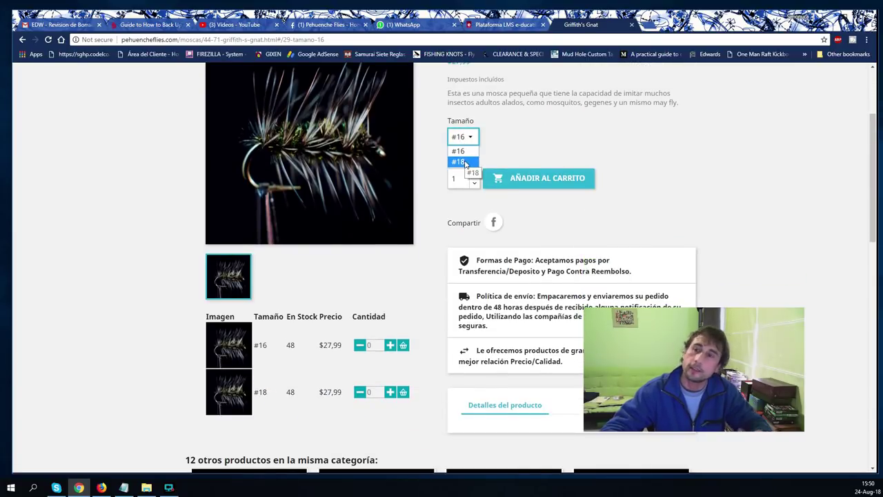
{"action": "left_click", "coordinate": [454, 154]}
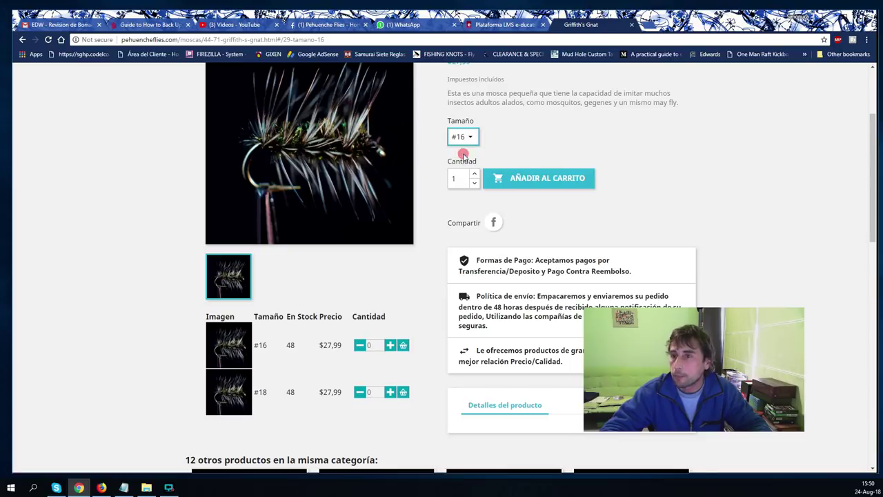
{"action": "left_click", "coordinate": [474, 174]}
{"action": "left_click", "coordinate": [474, 174]}
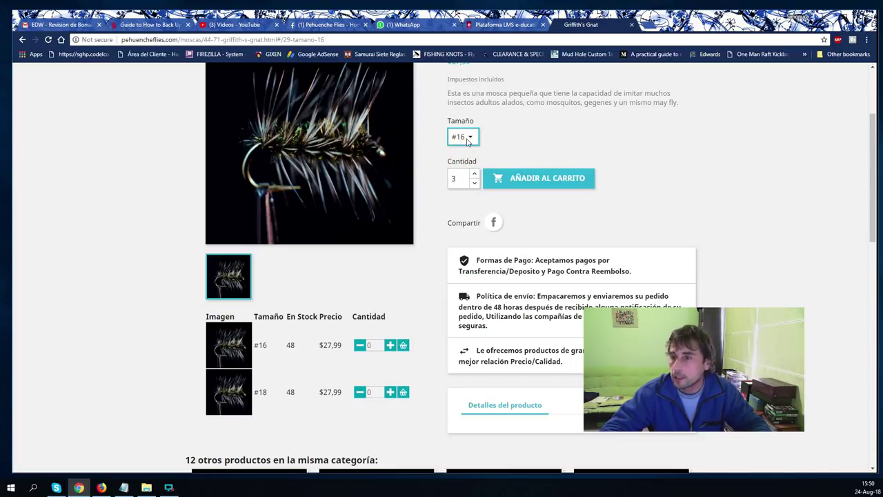
Add four Griffith's Gnat flies in size #18 to the cart and continue shopping.
{"action": "scroll", "coordinate": [471, 147], "scroll_direction": "down", "scroll_amount": 3}
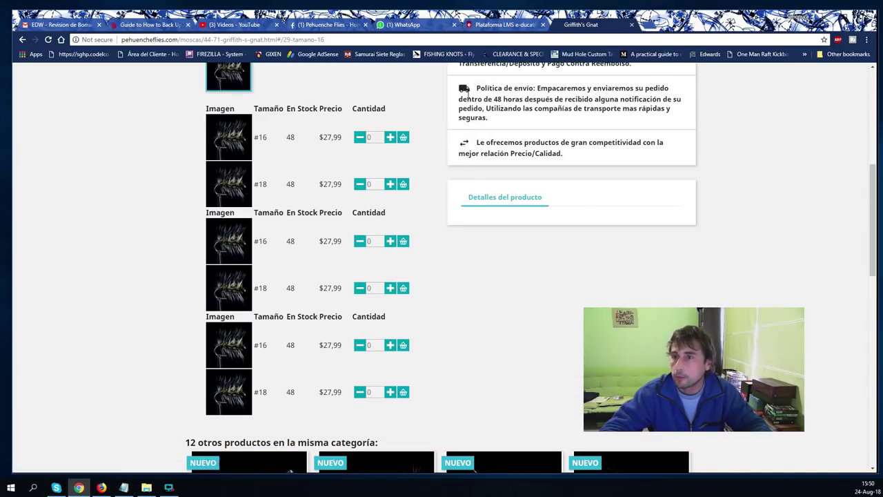
{"action": "scroll", "coordinate": [469, 207], "scroll_direction": "up", "scroll_amount": 5}
{"action": "left_click", "coordinate": [463, 274]}
{"action": "left_click", "coordinate": [465, 300]}
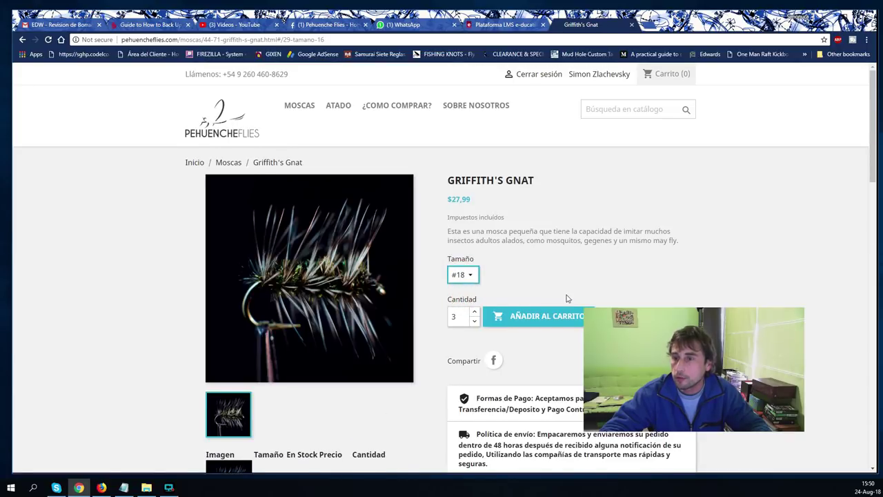
{"action": "scroll", "coordinate": [567, 298], "scroll_direction": "down", "scroll_amount": 2}
{"action": "left_click", "coordinate": [474, 220]}
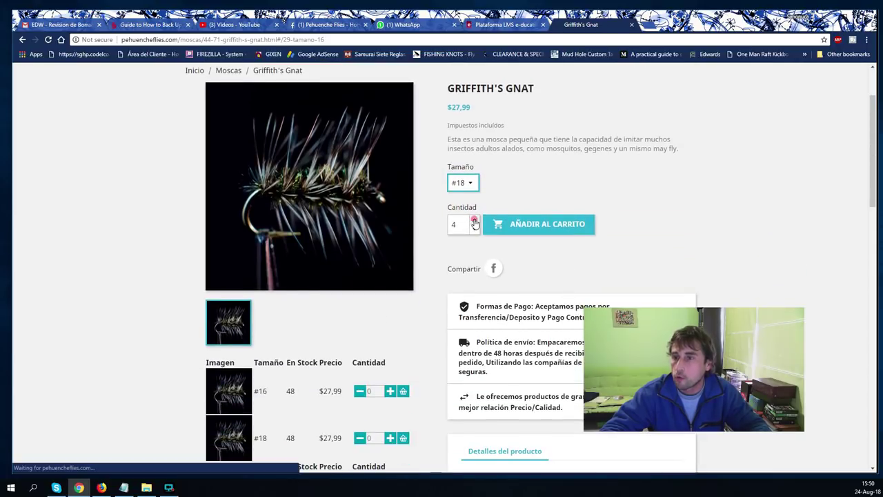
{"action": "left_click", "coordinate": [532, 229]}
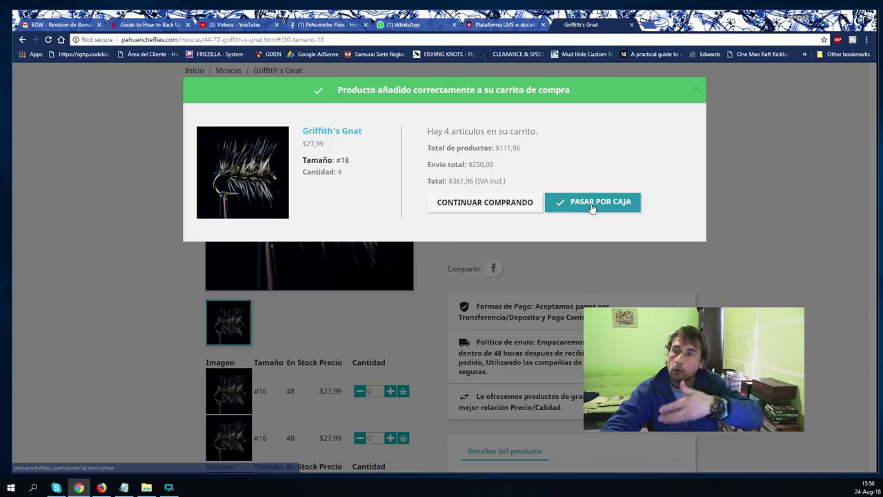
{"action": "left_click", "coordinate": [467, 208]}
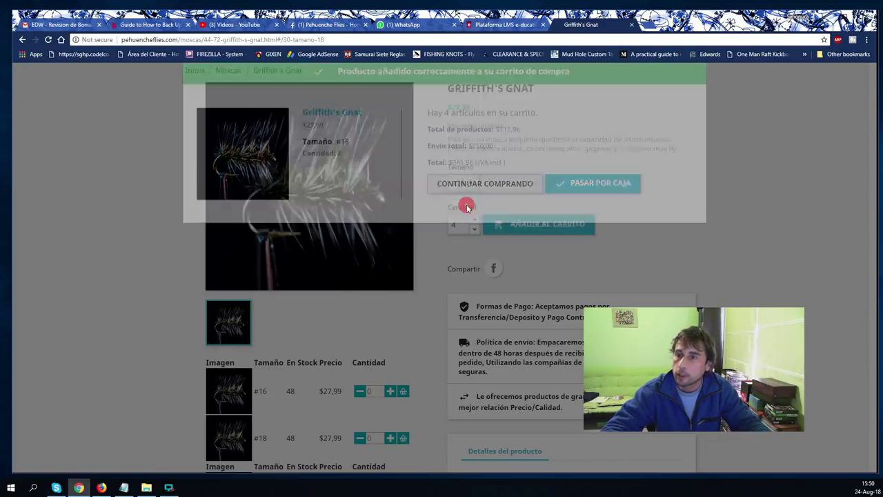
Return to the Atractoras category under Moscas Secas and add two Adams Parachute flies in size #12 to the cart.
{"action": "scroll", "coordinate": [422, 282], "scroll_direction": "up", "scroll_amount": 2}
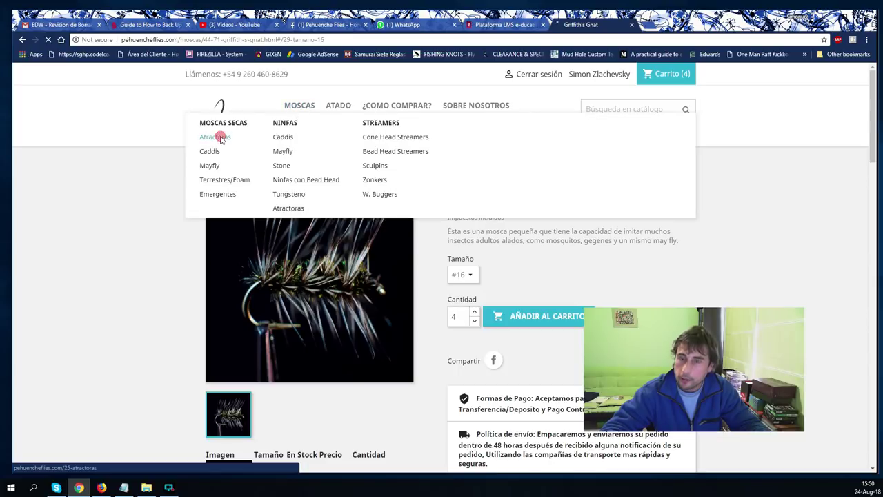
{"action": "left_click", "coordinate": [221, 138]}
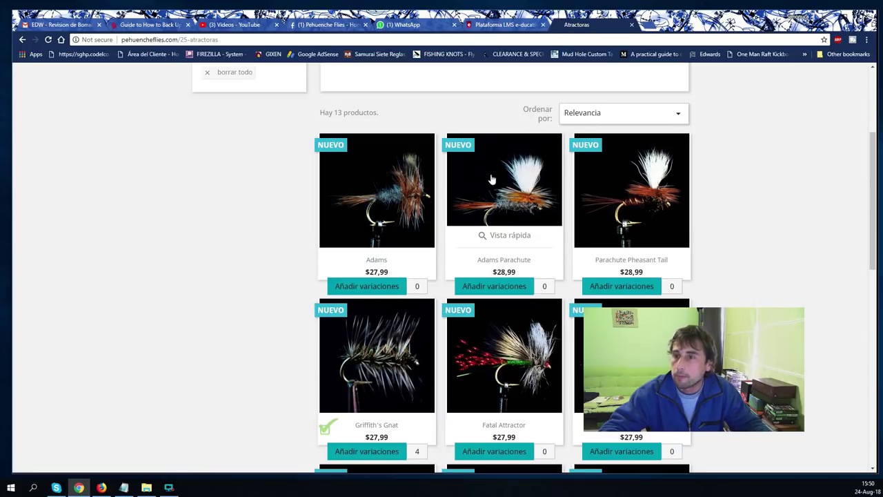
{"action": "scroll", "coordinate": [484, 145], "scroll_direction": "down", "scroll_amount": 1}
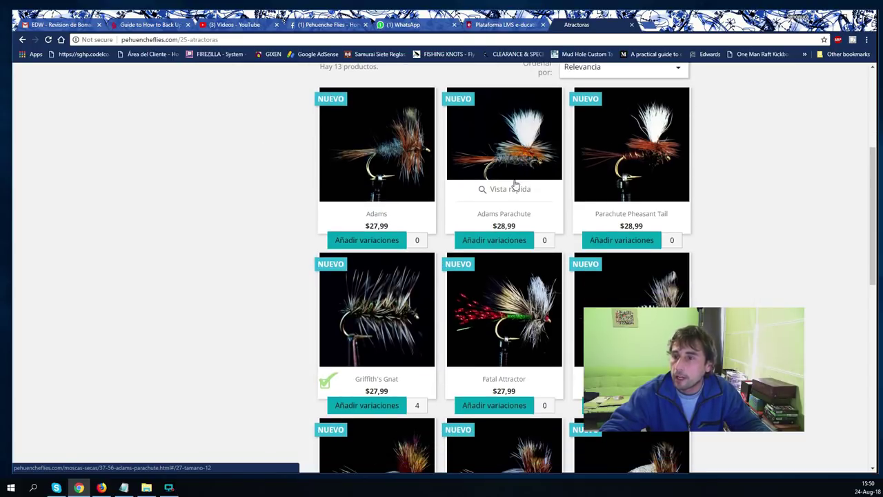
{"action": "mouse_move", "coordinate": [493, 238]}
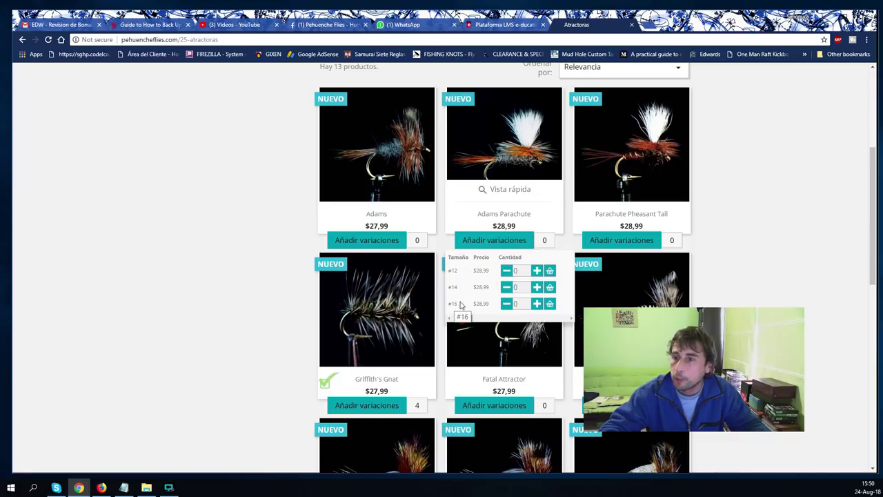
{"action": "left_click", "coordinate": [536, 271]}
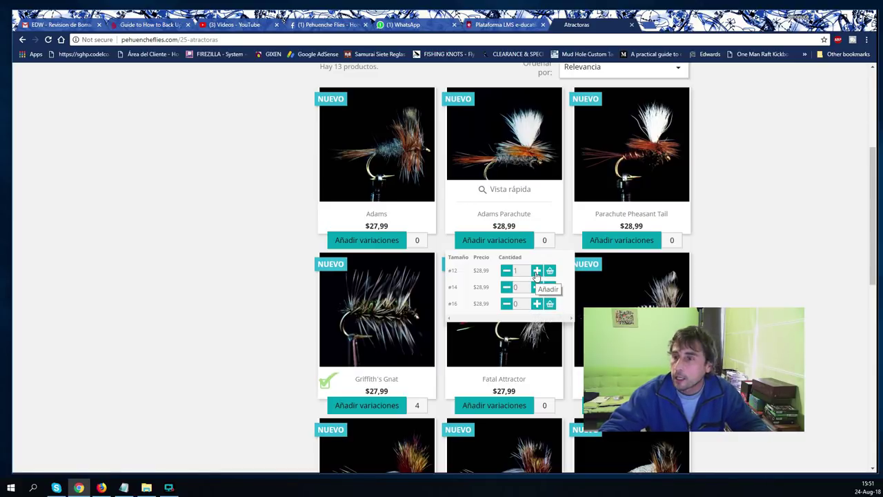
{"action": "left_click", "coordinate": [537, 271]}
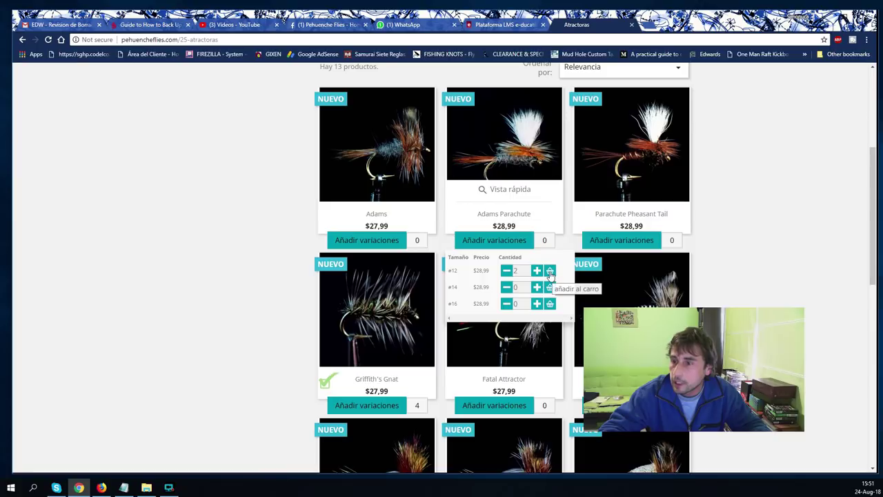
{"action": "left_click", "coordinate": [550, 271]}
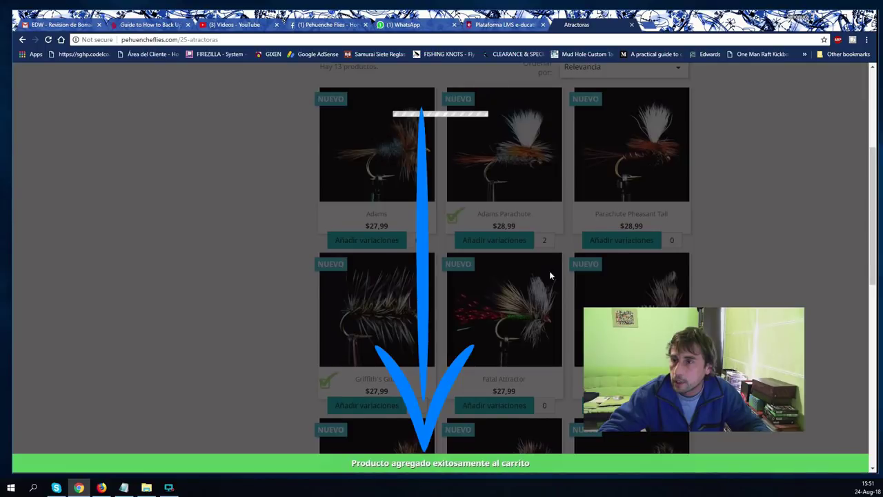
Open the Mosquito product and add two flies in size #14 and two in size #16 to the cart.
{"action": "scroll", "coordinate": [549, 276], "scroll_direction": "down", "scroll_amount": 1}
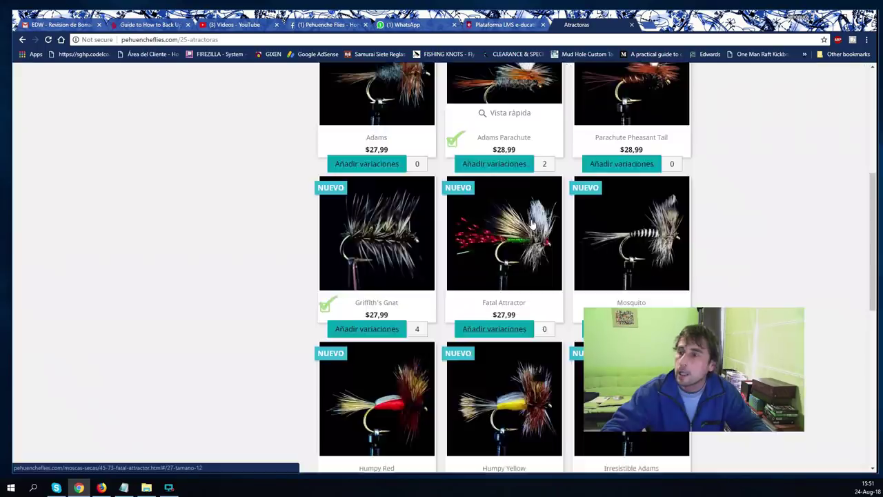
{"action": "left_click", "coordinate": [641, 217]}
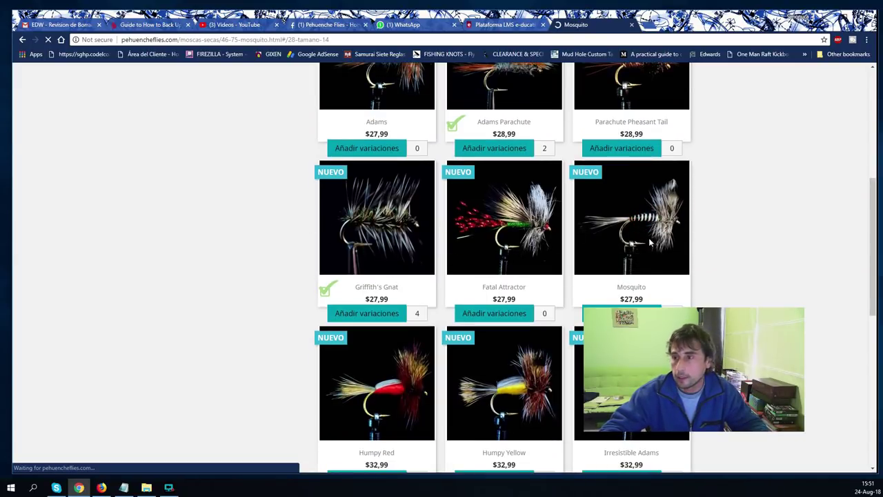
{"action": "scroll", "coordinate": [193, 239], "scroll_direction": "down", "scroll_amount": 4}
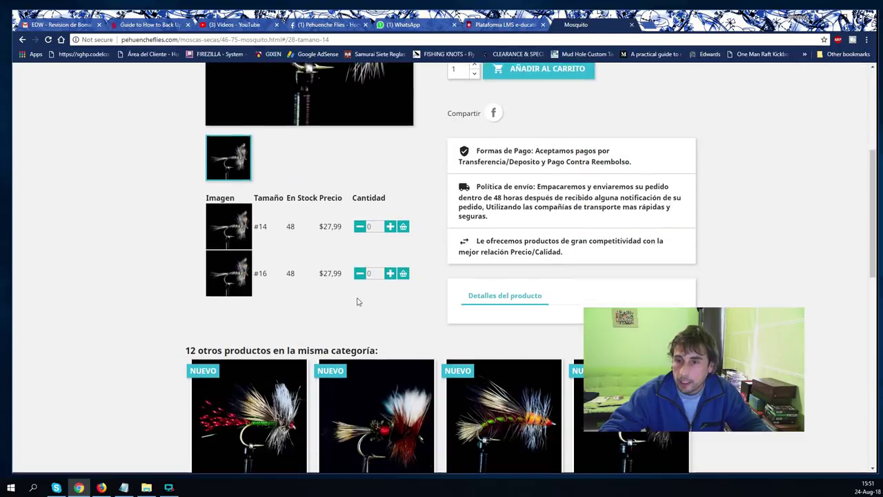
{"action": "scroll", "coordinate": [357, 301], "scroll_direction": "down", "scroll_amount": 1}
{"action": "left_click", "coordinate": [390, 209]}
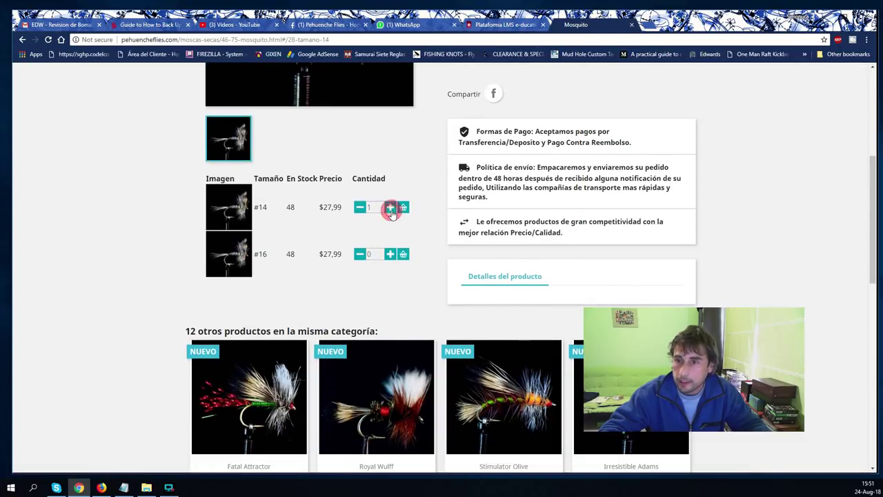
{"action": "left_click", "coordinate": [390, 209]}
{"action": "left_click", "coordinate": [390, 256]}
{"action": "left_click", "coordinate": [391, 256]}
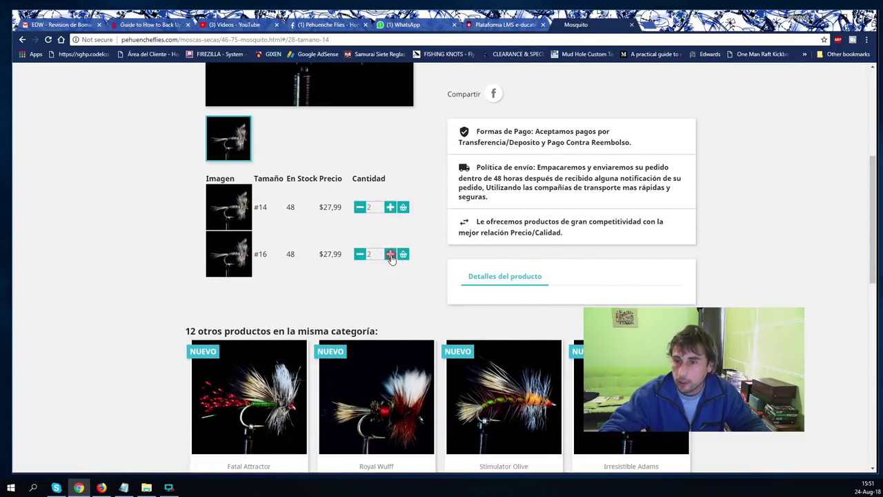
{"action": "left_click", "coordinate": [404, 209]}
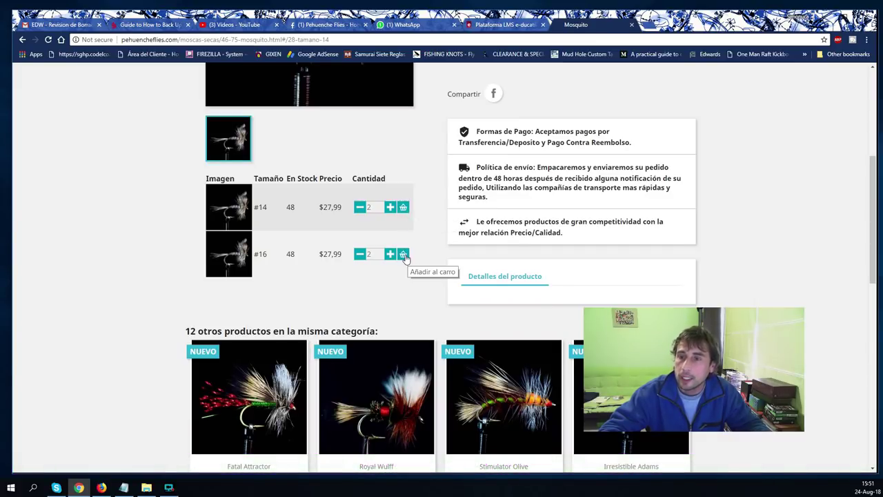
{"action": "left_click", "coordinate": [403, 254]}
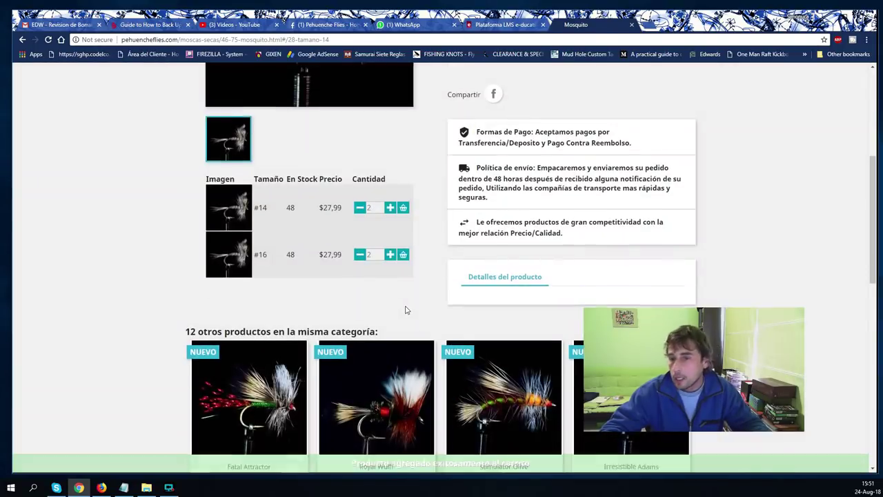
Examine the Mosquito page's related products, description, and payment, shipping and price/quality policies.
{"action": "scroll", "coordinate": [404, 310], "scroll_direction": "up", "scroll_amount": 2}
{"action": "scroll", "coordinate": [406, 309], "scroll_direction": "down", "scroll_amount": 1}
{"action": "scroll", "coordinate": [406, 309], "scroll_direction": "down", "scroll_amount": 3}
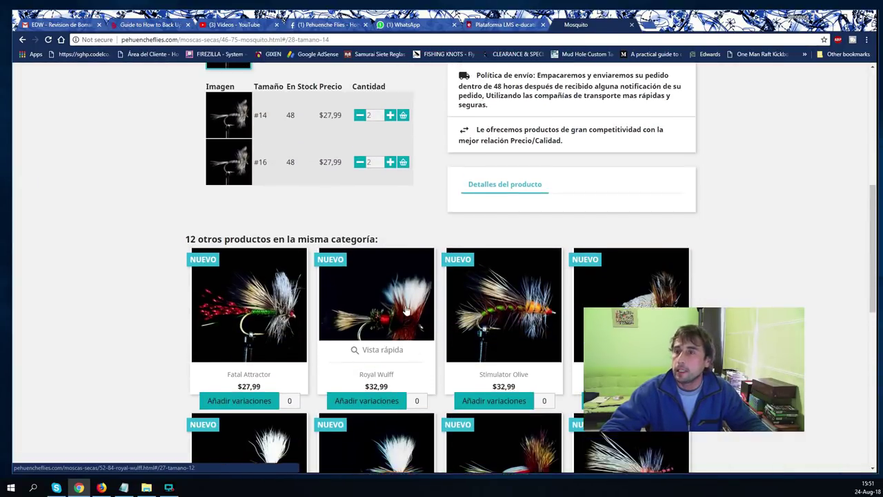
{"action": "scroll", "coordinate": [407, 310], "scroll_direction": "up", "scroll_amount": 1}
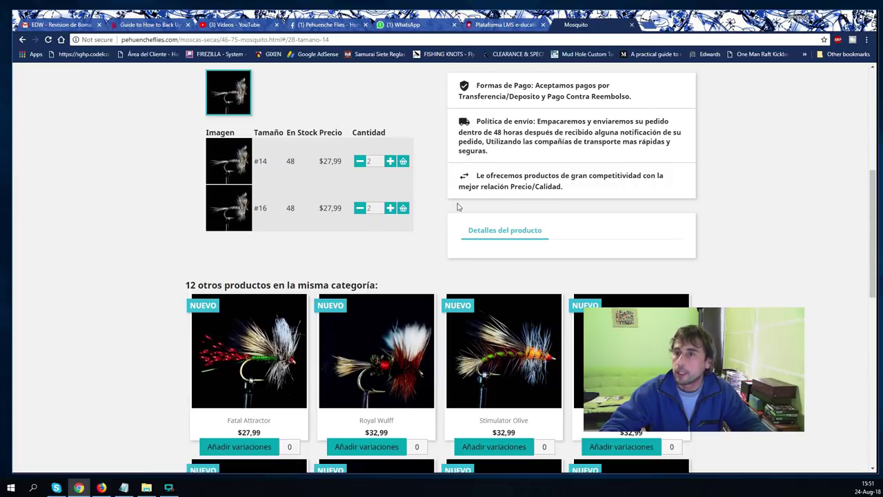
{"action": "scroll", "coordinate": [461, 203], "scroll_direction": "up", "scroll_amount": 4}
{"action": "scroll", "coordinate": [491, 122], "scroll_direction": "up", "scroll_amount": 1}
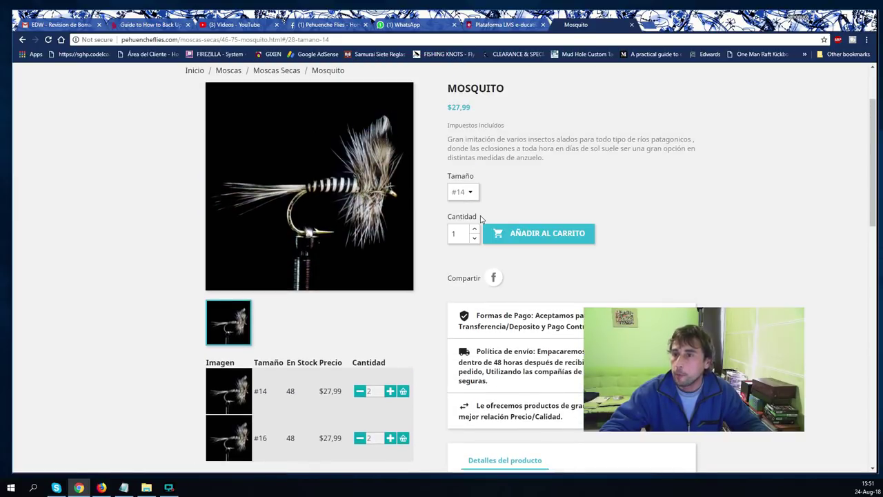
{"action": "scroll", "coordinate": [441, 200], "scroll_direction": "down", "scroll_amount": 1}
{"action": "scroll", "coordinate": [469, 214], "scroll_direction": "up", "scroll_amount": 1}
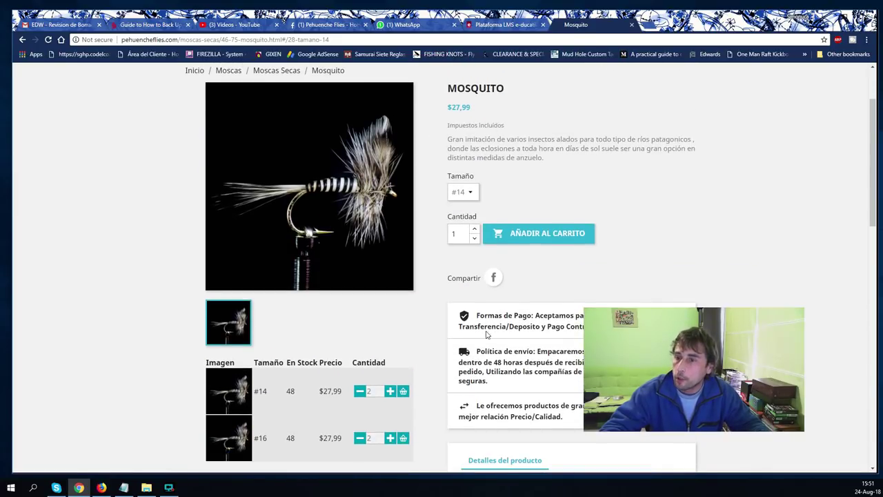
{"action": "scroll", "coordinate": [486, 335], "scroll_direction": "down", "scroll_amount": 1}
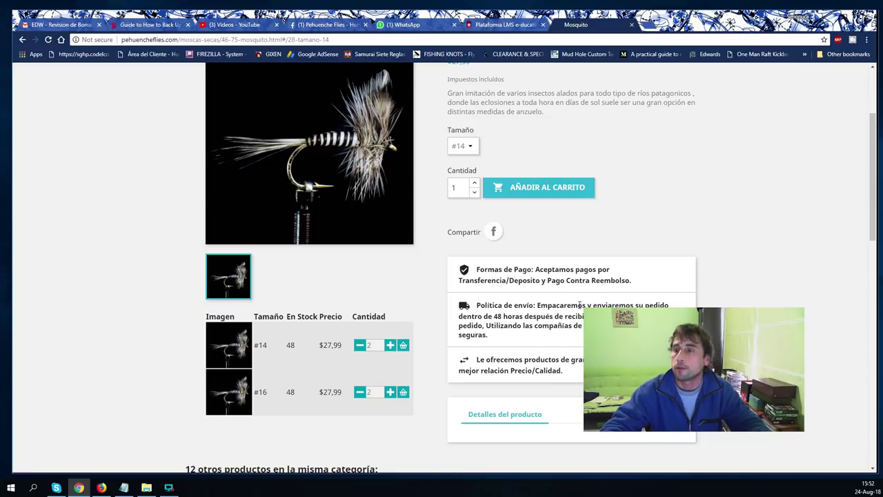
{"action": "scroll", "coordinate": [568, 328], "scroll_direction": "down", "scroll_amount": 1}
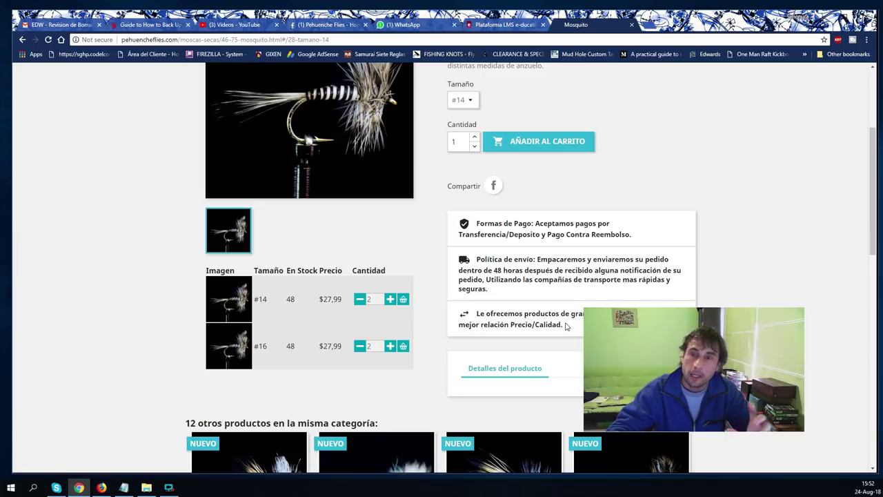
{"action": "scroll", "coordinate": [563, 329], "scroll_direction": "down", "scroll_amount": 1}
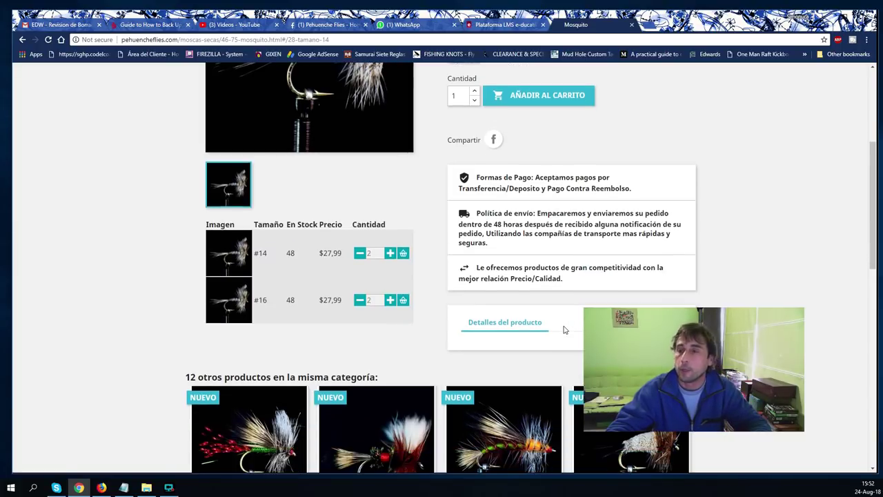
{"action": "scroll", "coordinate": [564, 329], "scroll_direction": "up", "scroll_amount": 2}
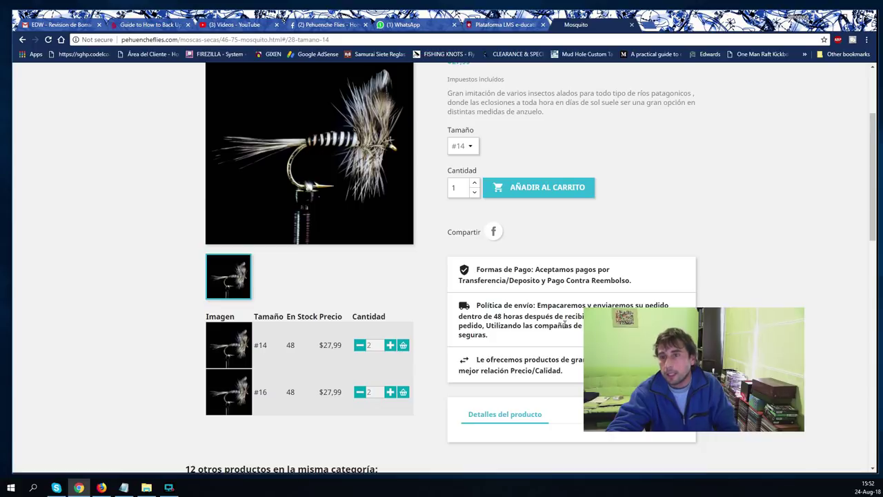
{"action": "scroll", "coordinate": [565, 323], "scroll_direction": "up", "scroll_amount": 1}
Go back to the Moscas category and search the catalogue for "adams".
{"action": "key", "text": "alt+Left"}
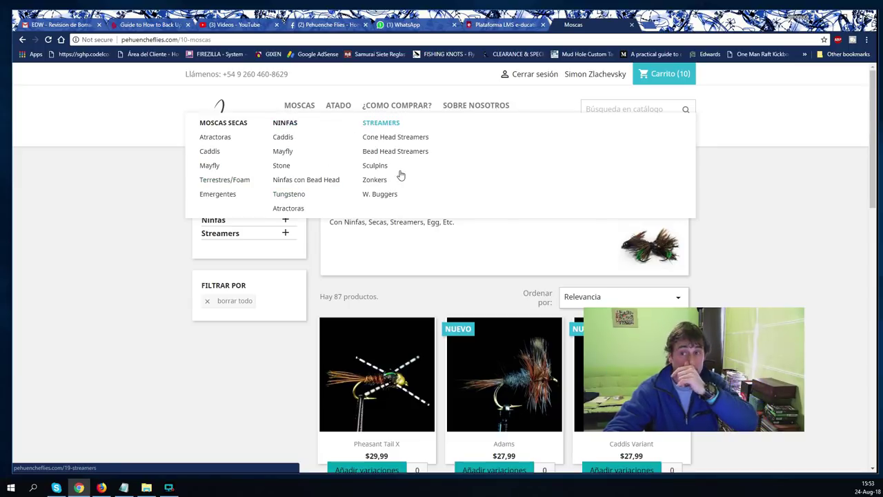
{"action": "left_click", "coordinate": [615, 109]}
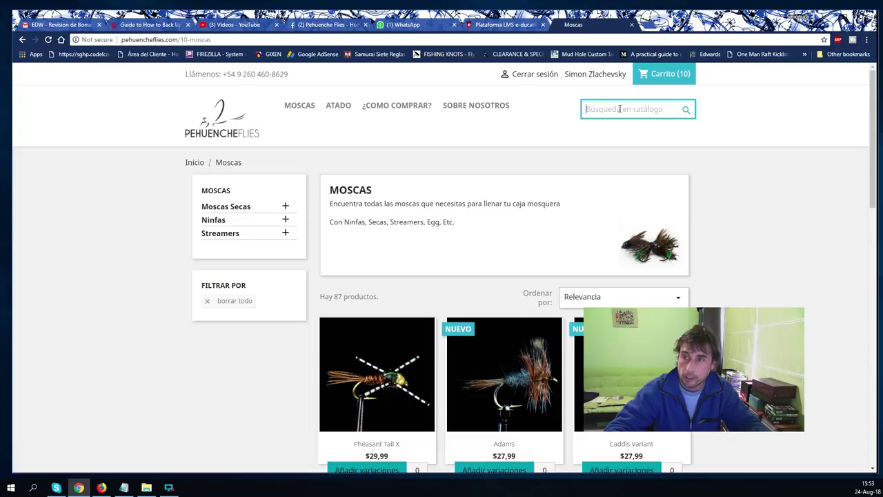
{"action": "type", "text": "adams"}
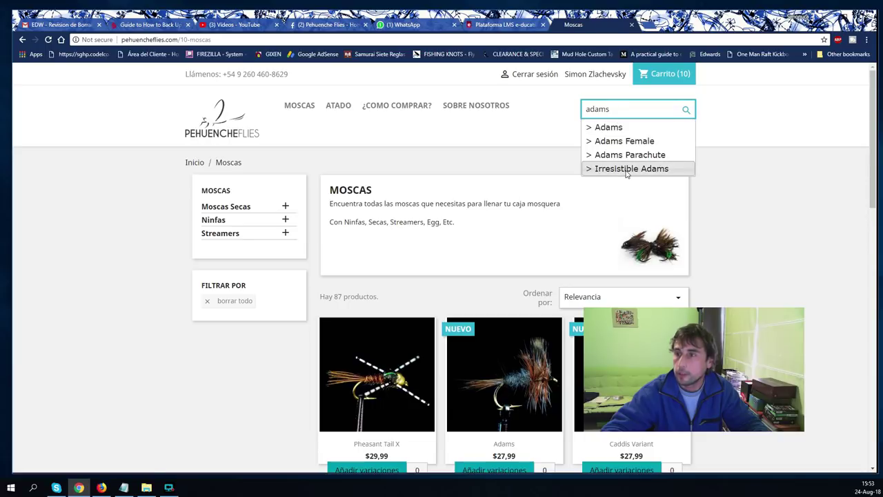
Open the Adams product from the search suggestions and check its available sizes.
{"action": "left_click", "coordinate": [606, 128]}
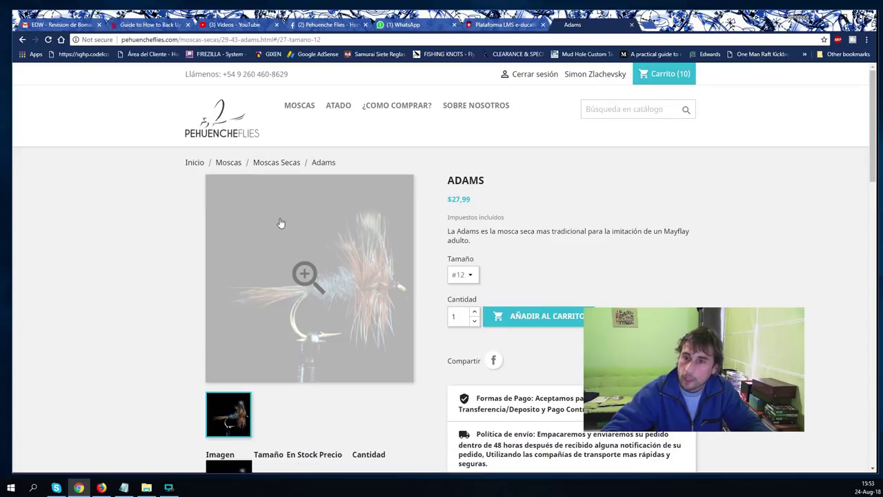
{"action": "scroll", "coordinate": [554, 237], "scroll_direction": "down", "scroll_amount": 1}
{"action": "scroll", "coordinate": [554, 237], "scroll_direction": "down", "scroll_amount": 1}
{"action": "left_click", "coordinate": [463, 185]}
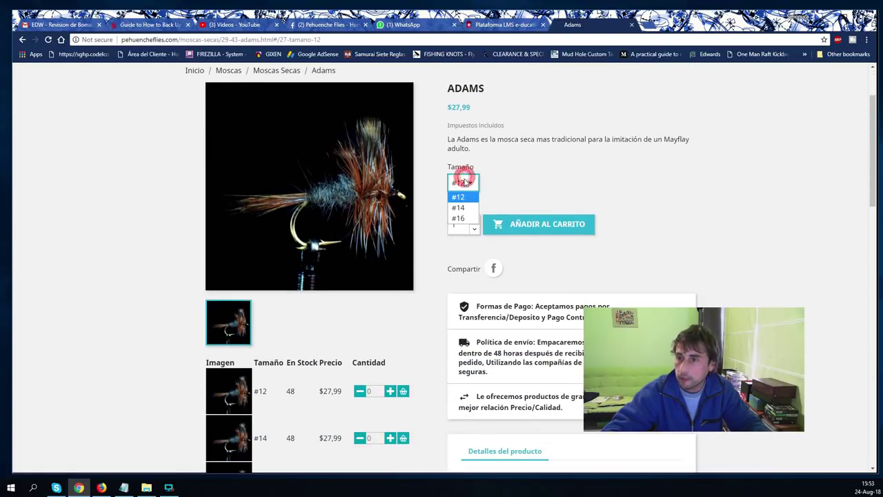
{"action": "scroll", "coordinate": [468, 186], "scroll_direction": "down", "scroll_amount": 1}
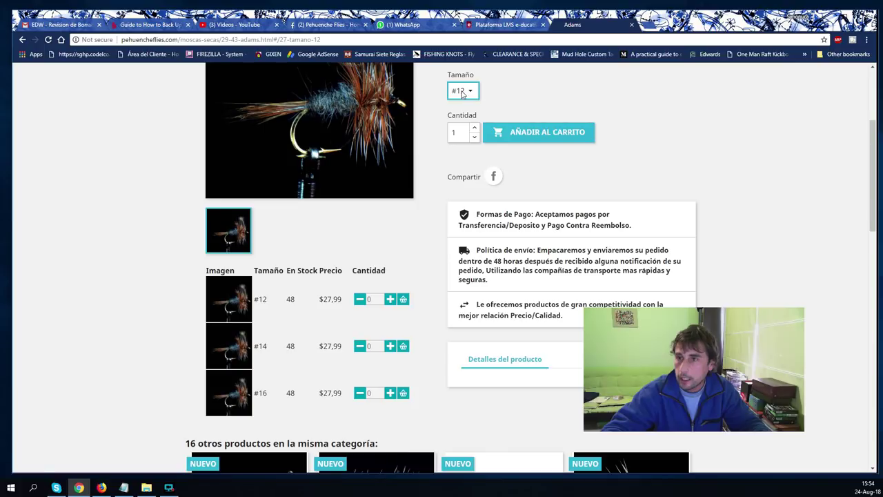
Set the Adams quantities to 2 for size #12, 3 for size #14 and 4 for size #16.
{"action": "left_click", "coordinate": [390, 300]}
{"action": "left_click", "coordinate": [391, 299]}
{"action": "left_click", "coordinate": [391, 345]}
{"action": "left_click", "coordinate": [390, 346]}
{"action": "left_click", "coordinate": [390, 345]}
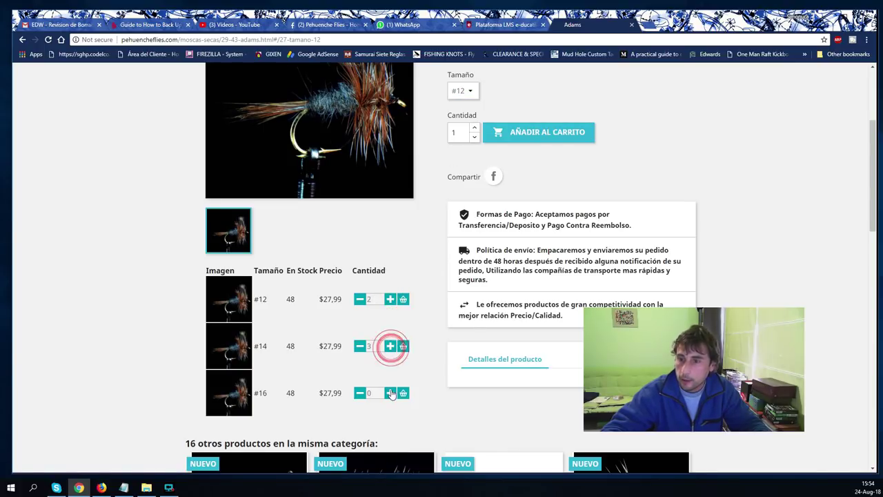
{"action": "left_click", "coordinate": [391, 393]}
{"action": "left_click", "coordinate": [390, 393]}
{"action": "left_click", "coordinate": [390, 393]}
{"action": "left_click", "coordinate": [391, 394]}
Add the chosen quantities of Adams in sizes #12, #14 and #16 to the cart.
{"action": "scroll", "coordinate": [449, 336], "scroll_direction": "down", "scroll_amount": 2}
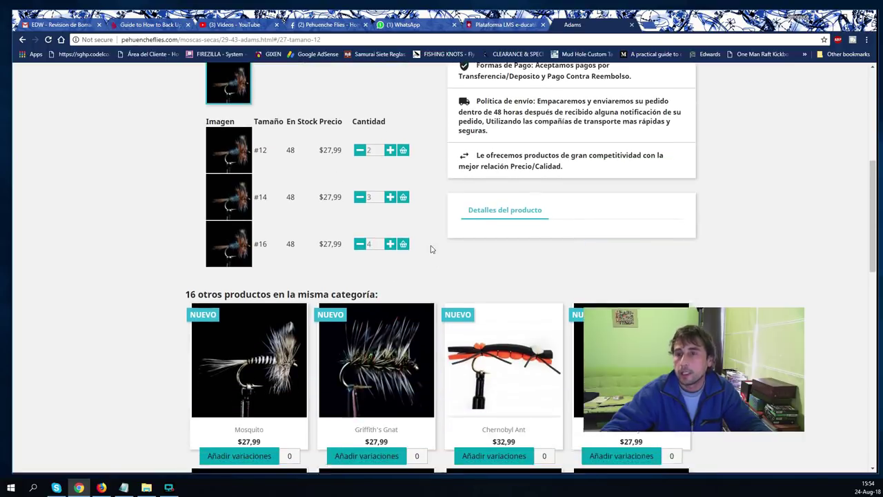
{"action": "left_click", "coordinate": [403, 116]}
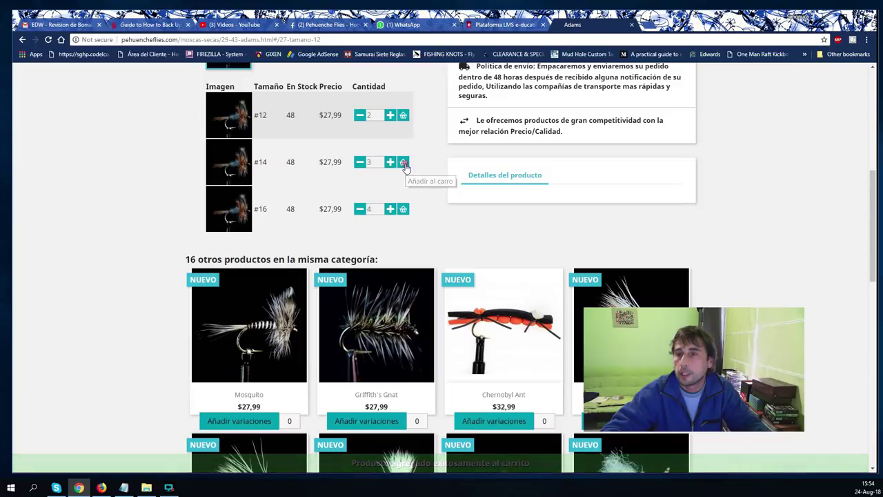
{"action": "left_click", "coordinate": [404, 163]}
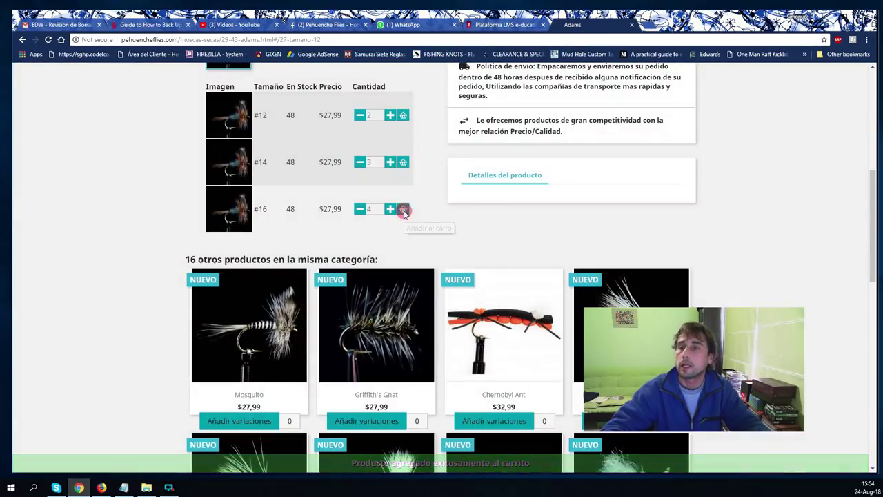
{"action": "left_click", "coordinate": [403, 211]}
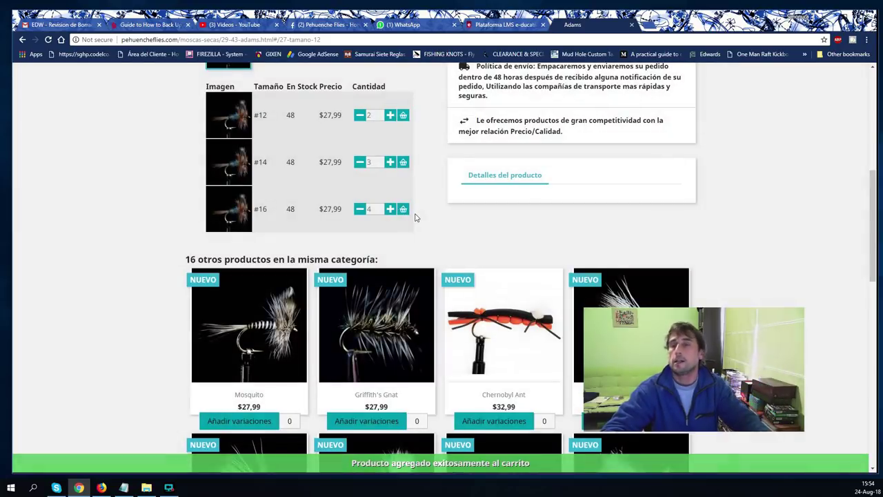
Open the shopping cart and review its items, quantities and the shipping cost in the order summary.
{"action": "scroll", "coordinate": [413, 207], "scroll_direction": "up", "scroll_amount": 5}
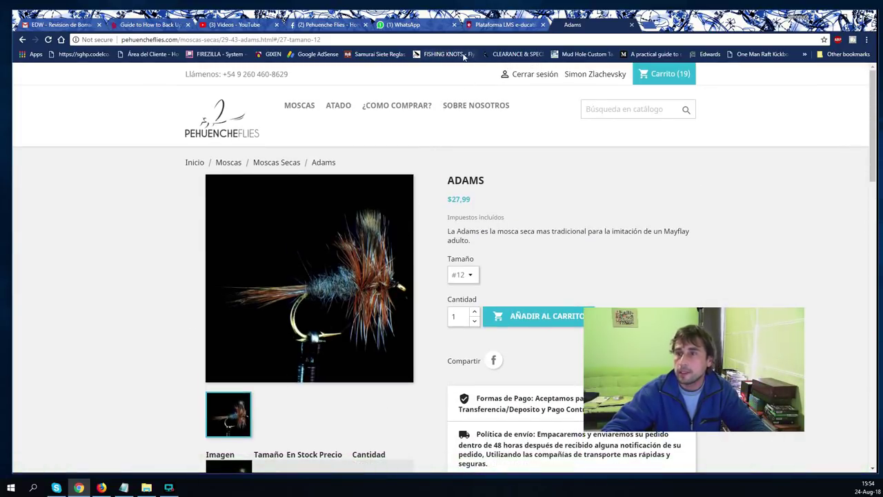
{"action": "left_click", "coordinate": [659, 77]}
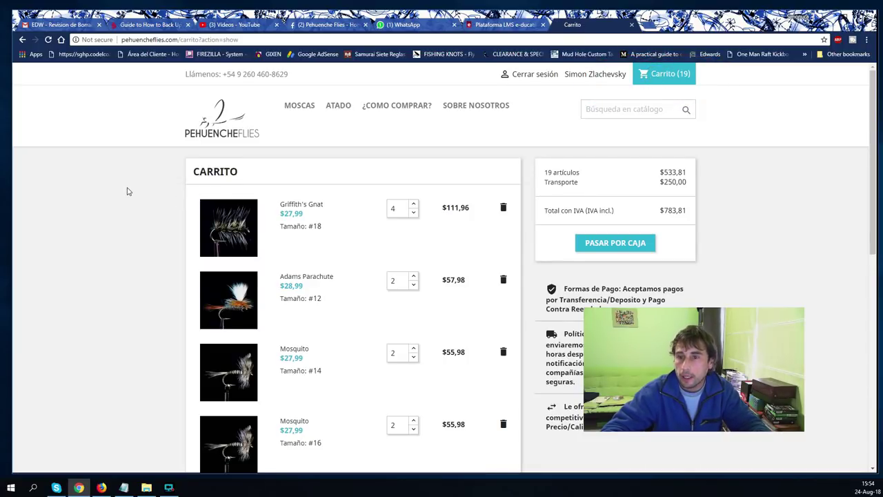
{"action": "scroll", "coordinate": [127, 191], "scroll_direction": "down", "scroll_amount": 2}
{"action": "scroll", "coordinate": [274, 169], "scroll_direction": "up", "scroll_amount": 1}
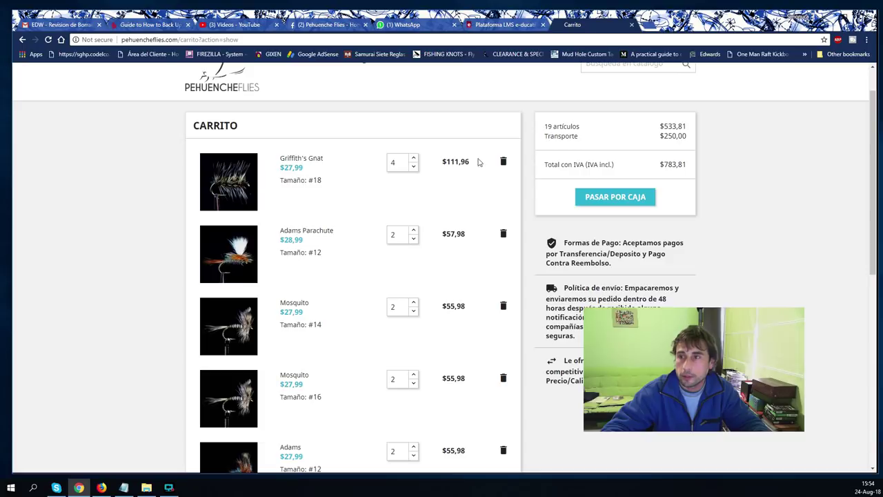
{"action": "mouse_move", "coordinate": [660, 126]}
{"action": "left_mouse_down"}
{"action": "mouse_move", "coordinate": [687, 127]}
{"action": "mouse_move", "coordinate": [660, 137]}
{"action": "left_mouse_up"}
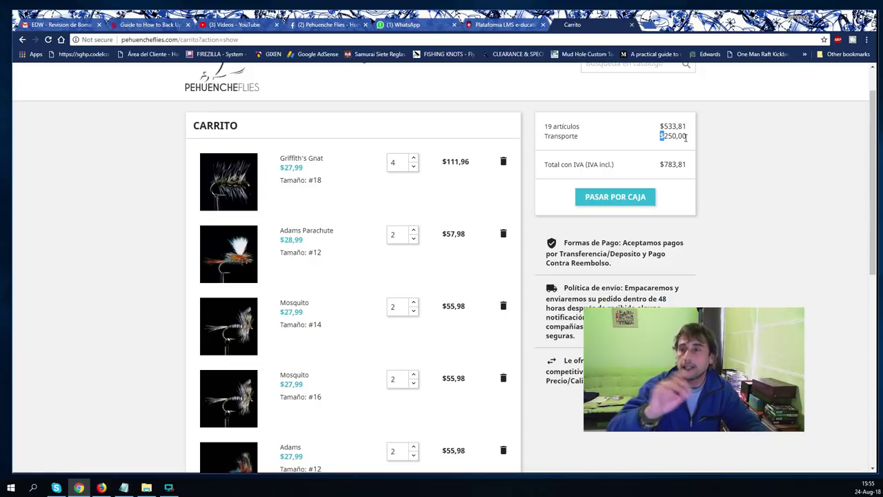
{"action": "scroll", "coordinate": [296, 189], "scroll_direction": "down", "scroll_amount": 4}
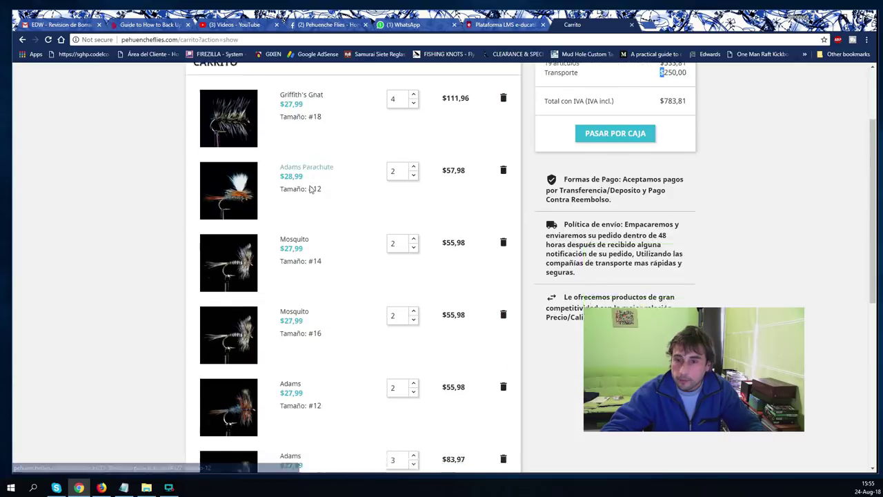
{"action": "scroll", "coordinate": [310, 189], "scroll_direction": "up", "scroll_amount": 2}
{"action": "scroll", "coordinate": [313, 176], "scroll_direction": "up", "scroll_amount": 2}
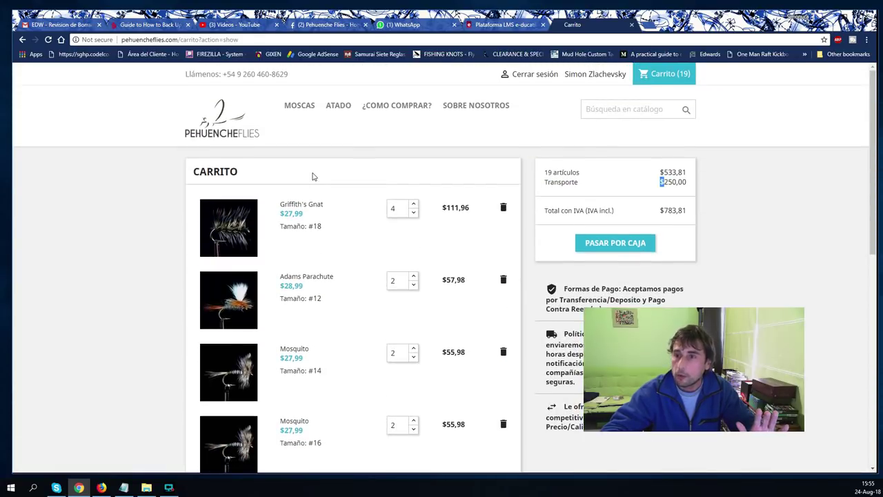
{"action": "scroll", "coordinate": [314, 173], "scroll_direction": "down", "scroll_amount": 3}
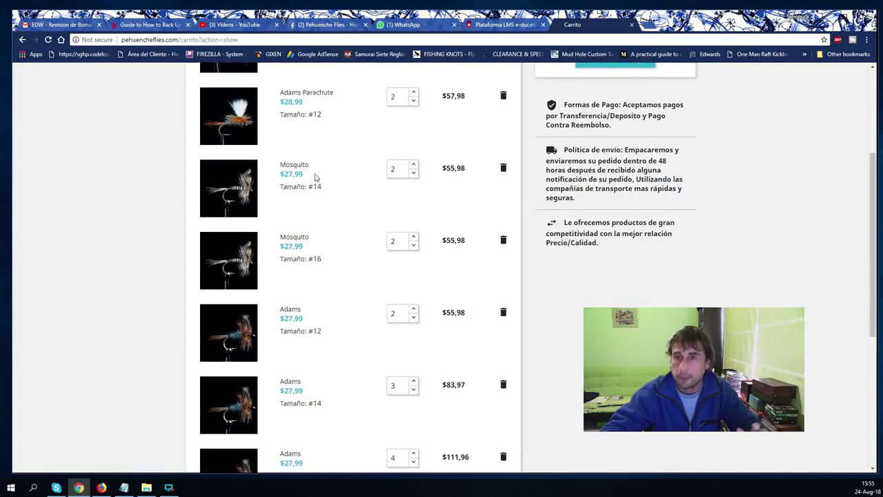
{"action": "scroll", "coordinate": [448, 200], "scroll_direction": "up", "scroll_amount": 1}
{"action": "scroll", "coordinate": [492, 168], "scroll_direction": "up", "scroll_amount": 1}
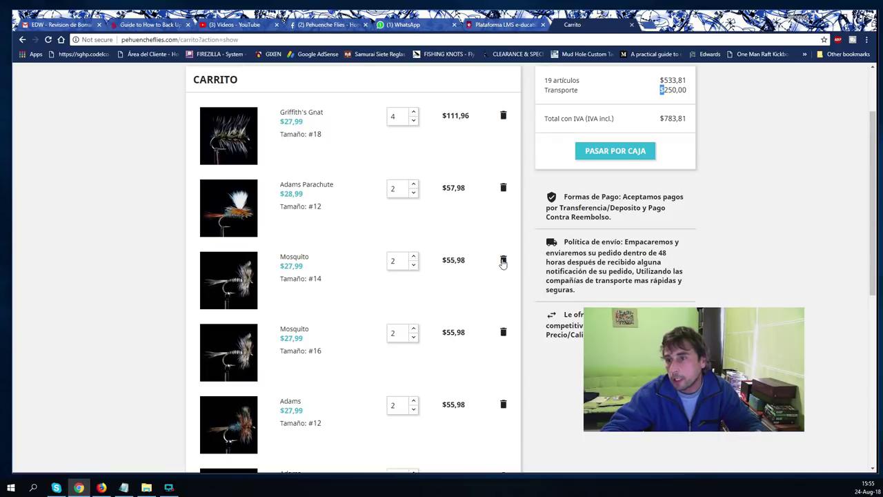
Remove the Mosquito flies in sizes #14 and #16 and the Adams in size #12 from the cart.
{"action": "scroll", "coordinate": [503, 252], "scroll_direction": "down", "scroll_amount": 4}
{"action": "scroll", "coordinate": [510, 134], "scroll_direction": "up", "scroll_amount": 4}
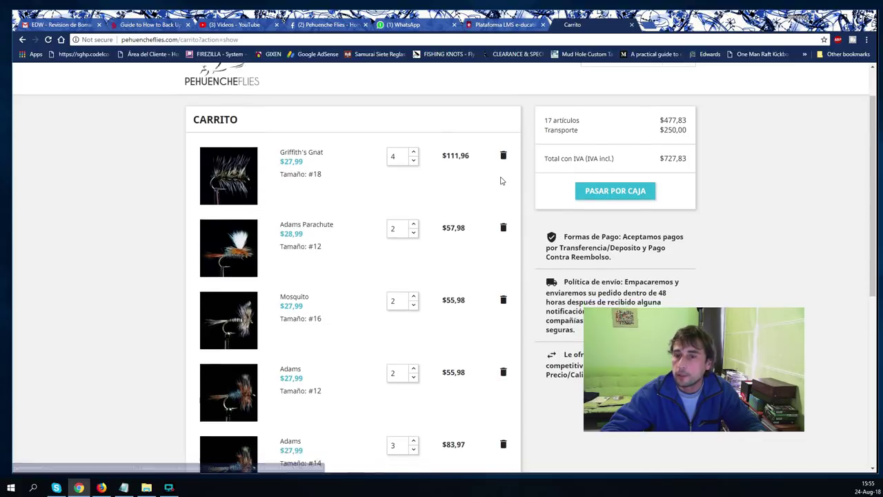
{"action": "scroll", "coordinate": [503, 182], "scroll_direction": "down", "scroll_amount": 1}
{"action": "left_click", "coordinate": [502, 332]}
{"action": "left_click", "coordinate": [503, 261]}
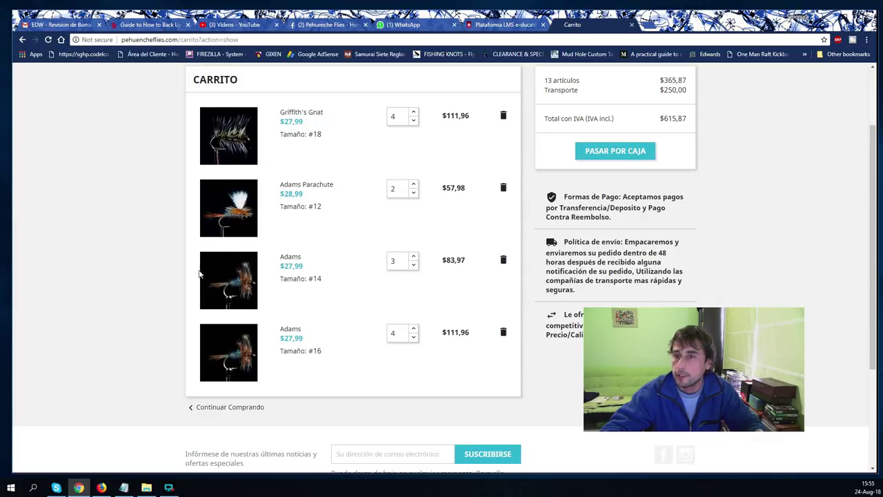
Proceed to checkout from the cart and continue with the saved "casa" delivery address.
{"action": "scroll", "coordinate": [552, 182], "scroll_direction": "up", "scroll_amount": 2}
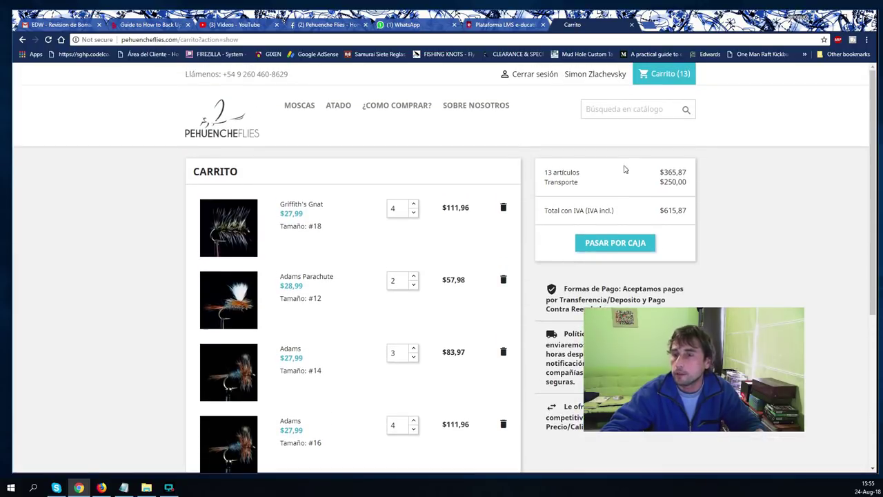
{"action": "double_click", "coordinate": [664, 172]}
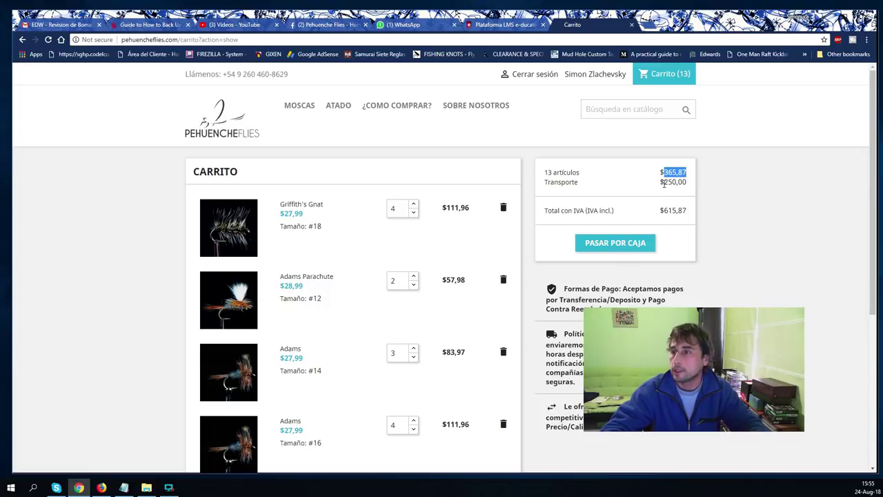
{"action": "left_click", "coordinate": [621, 246]}
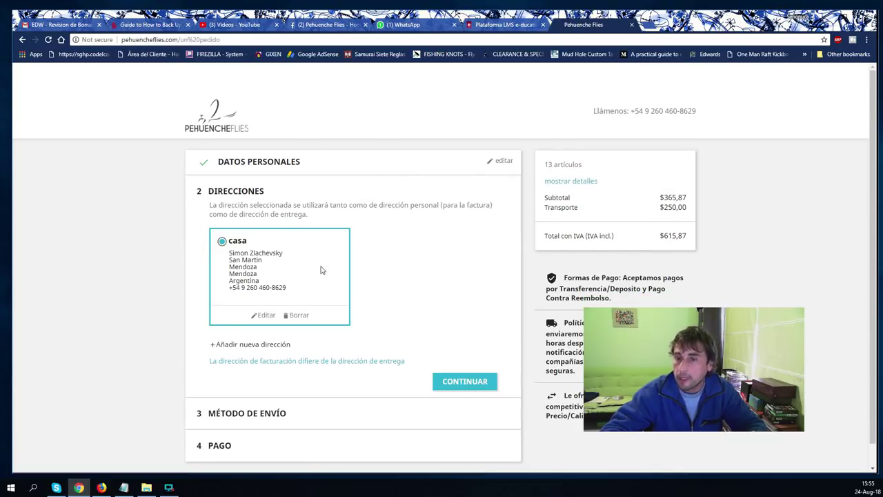
{"action": "left_click", "coordinate": [393, 267]}
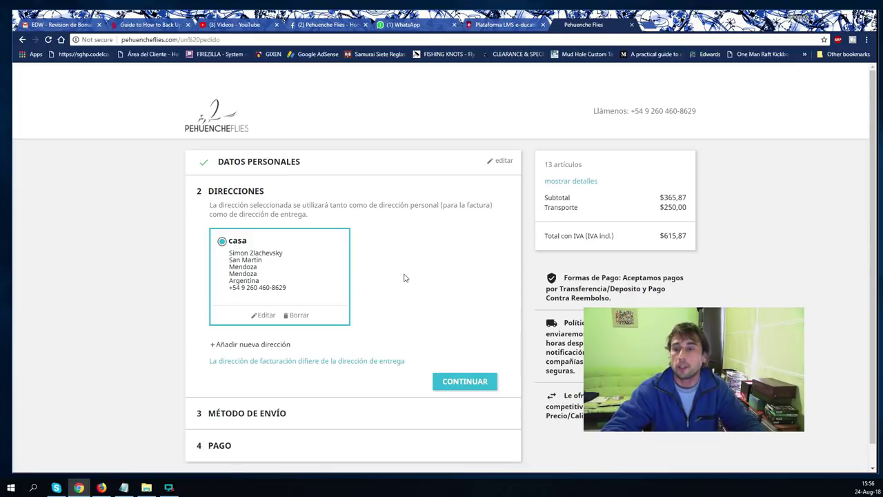
{"action": "scroll", "coordinate": [405, 277], "scroll_direction": "down", "scroll_amount": 1}
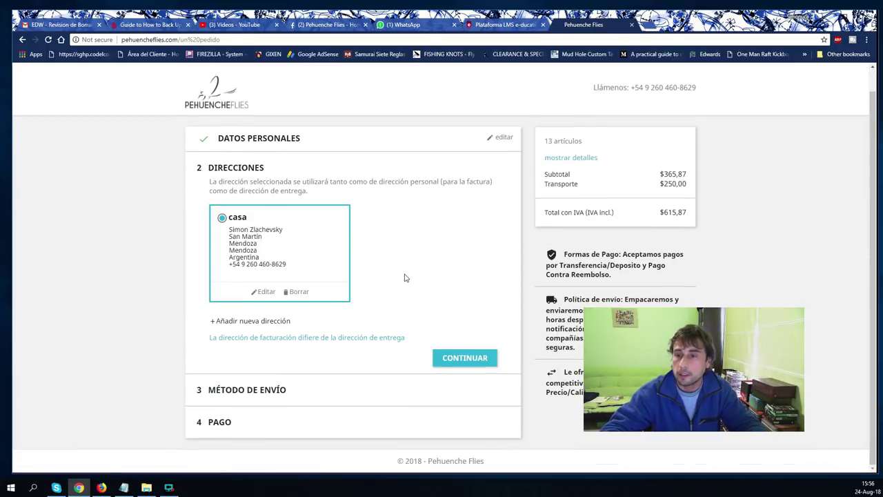
{"action": "left_click", "coordinate": [464, 357]}
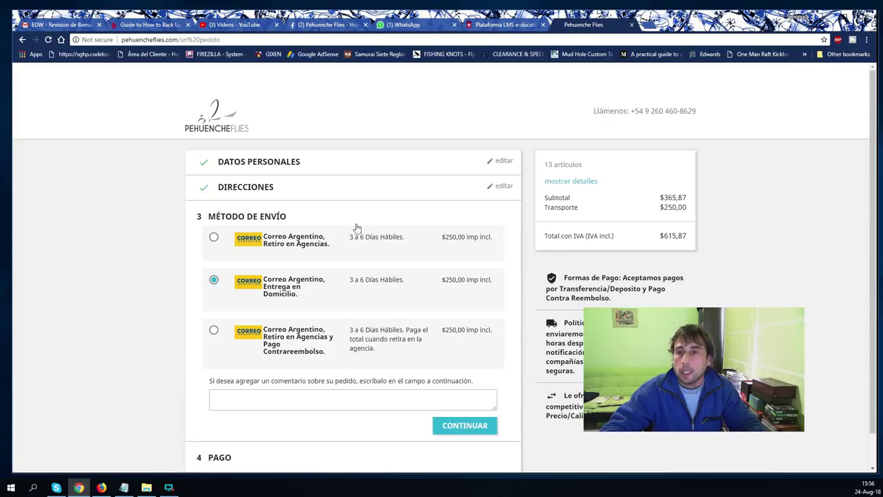
Choose Correo Argentino agency pickup with Pago Contrareembolso and submit it with the order comment "favor contactarme al celular".
{"action": "scroll", "coordinate": [330, 225], "scroll_direction": "down", "scroll_amount": 1}
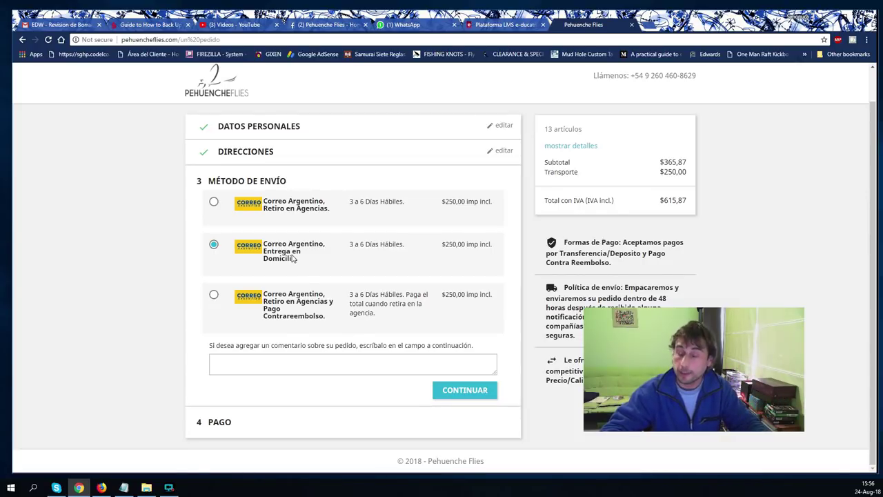
{"action": "left_click", "coordinate": [322, 321]}
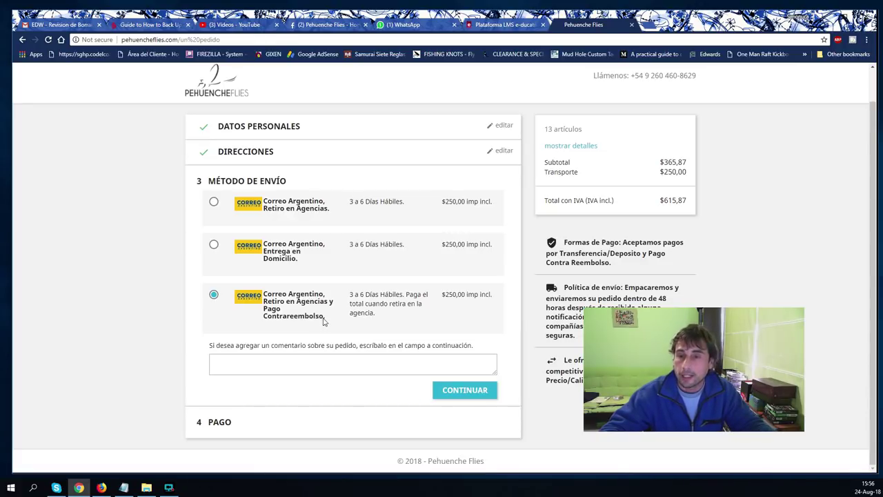
{"action": "left_click", "coordinate": [309, 362]}
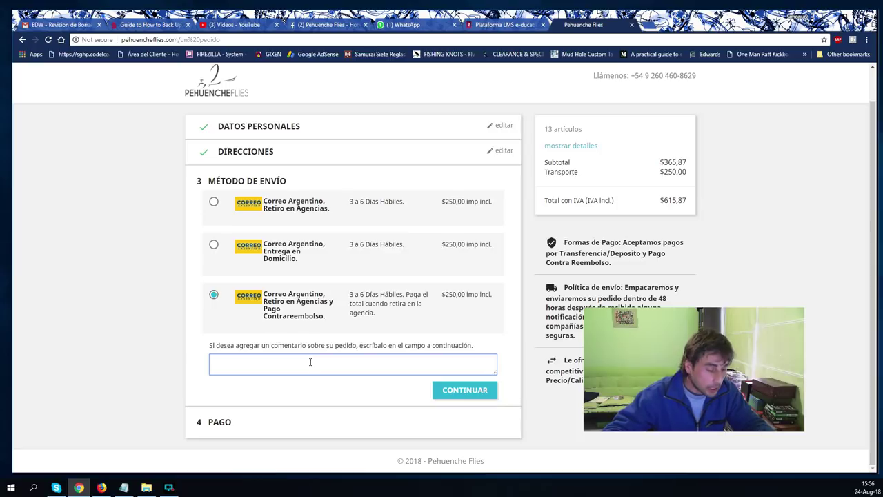
{"action": "type", "text": "favor co"}
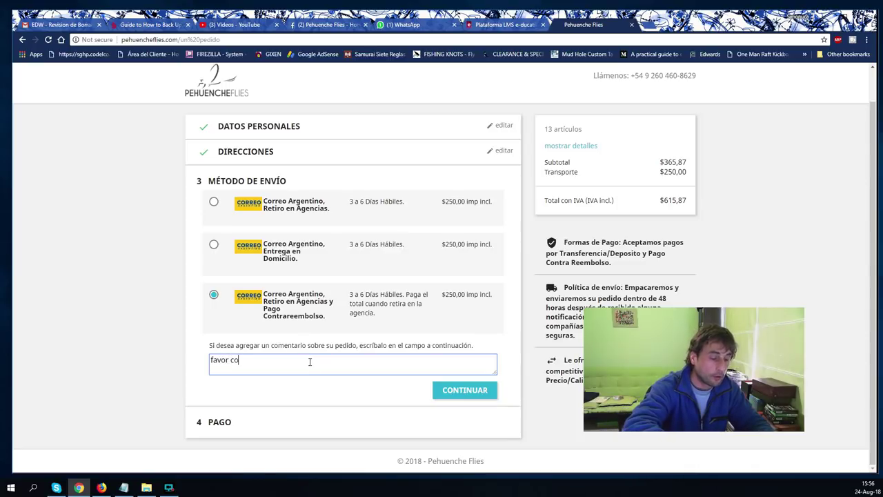
{"action": "type", "text": "ntactarme al celila"}
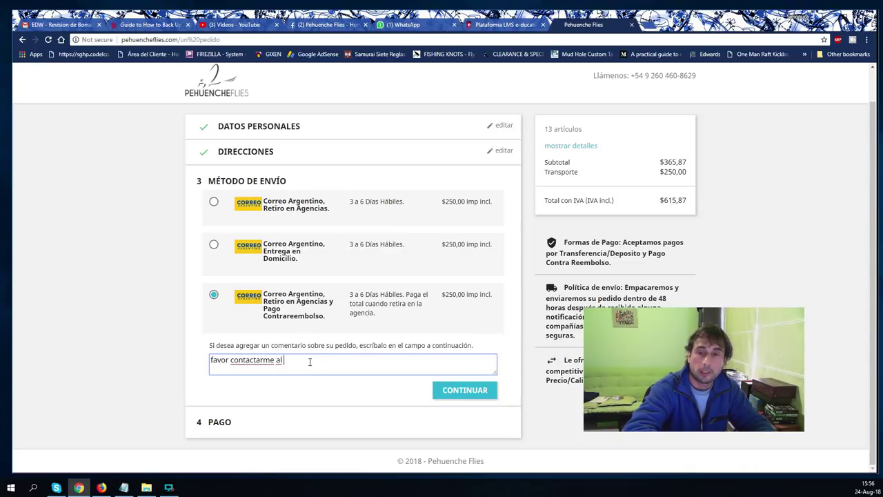
{"action": "key", "text": "BackSpace"}
{"action": "key", "text": "BackSpace"}
{"action": "key", "text": "BackSpace"}
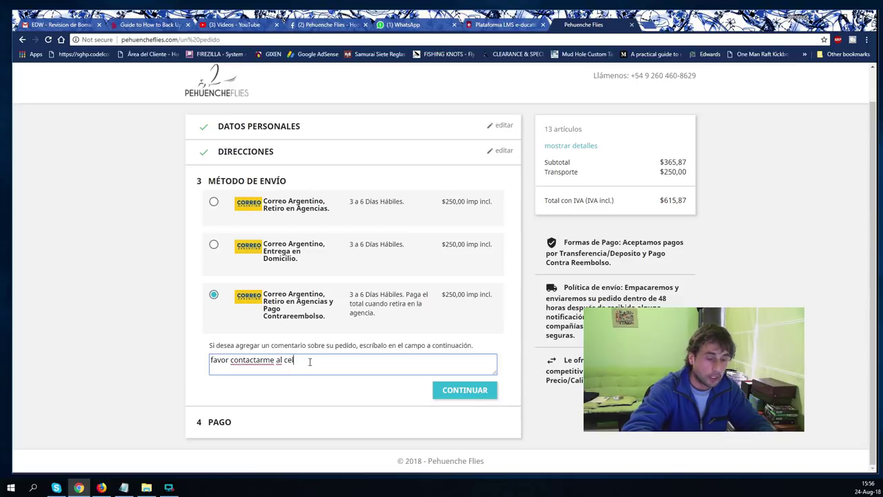
{"action": "type", "text": "ular"}
{"action": "left_click", "coordinate": [448, 391]}
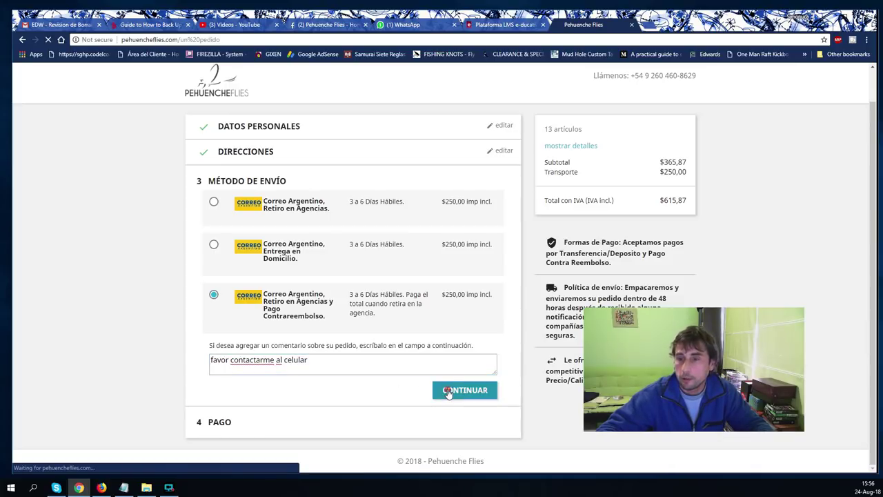
Select Pago contra reembolso as payment, accept the terms of service and place the order.
{"action": "left_click", "coordinate": [217, 268]}
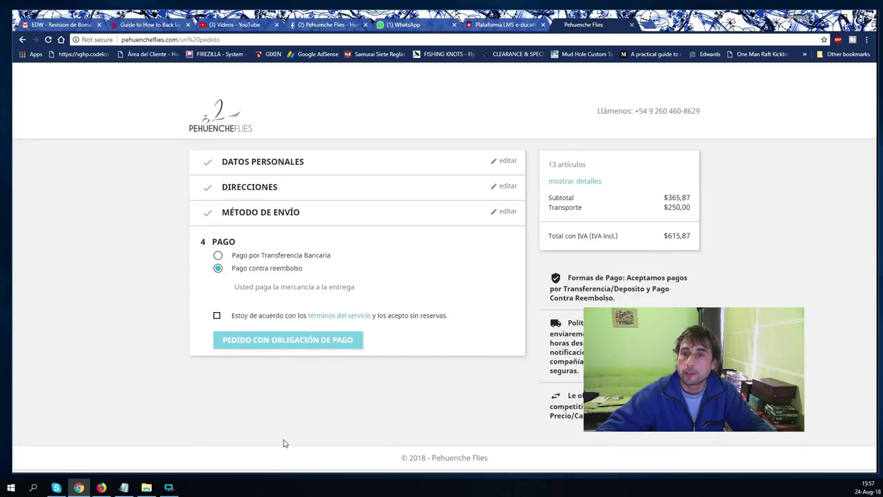
{"action": "left_click", "coordinate": [217, 315]}
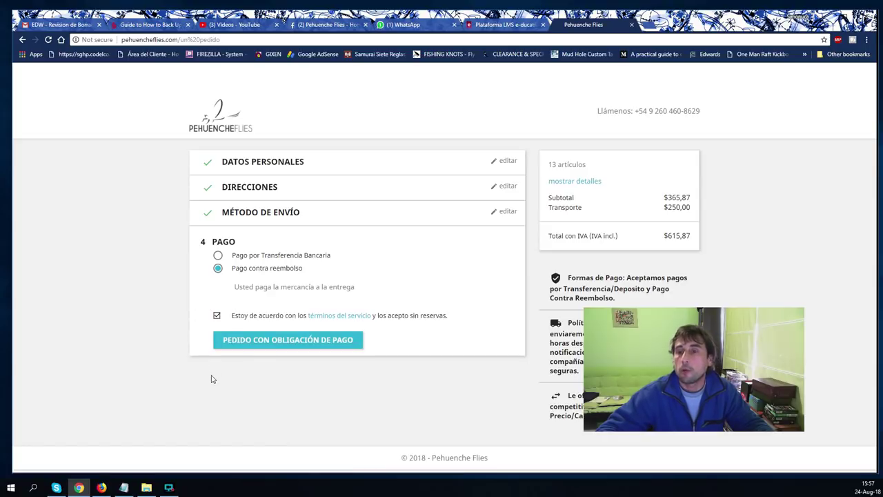
{"action": "left_click", "coordinate": [272, 343]}
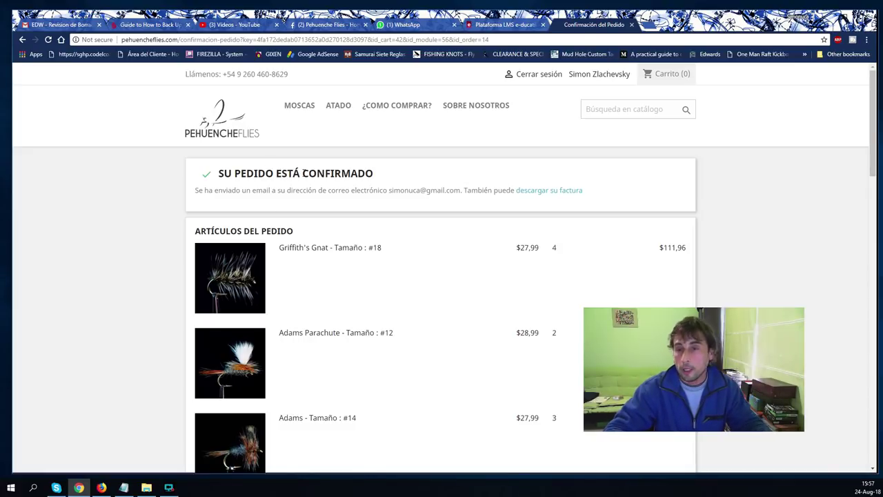
{"action": "scroll", "coordinate": [309, 176], "scroll_direction": "down", "scroll_amount": 1}
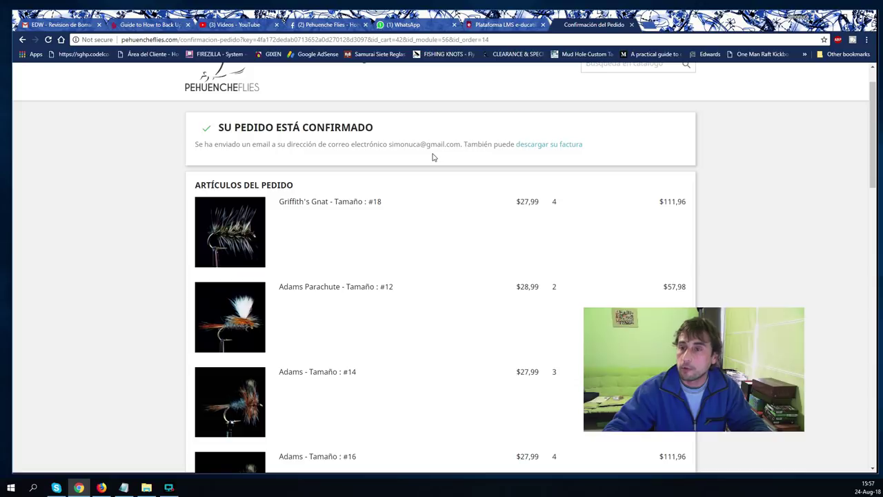
Review the confirmed order's items, totals, order reference, payment method and shipping details on the confirmation page.
{"action": "scroll", "coordinate": [434, 158], "scroll_direction": "down", "scroll_amount": 1}
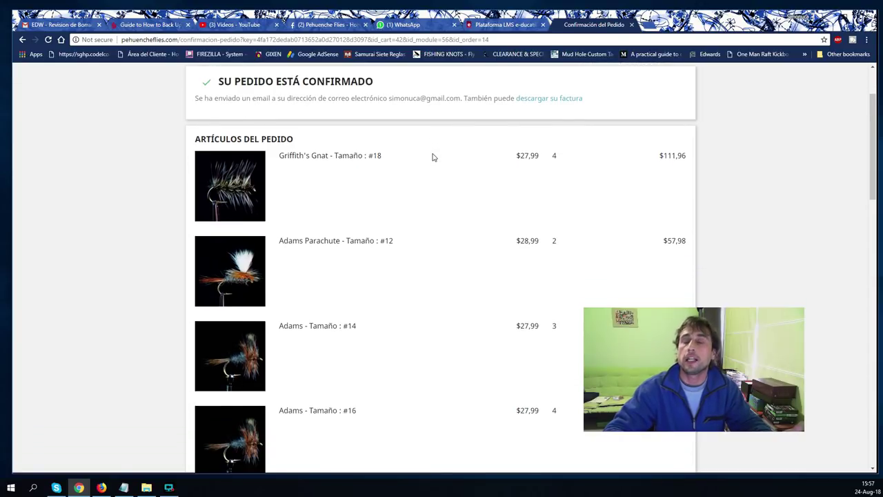
{"action": "scroll", "coordinate": [431, 159], "scroll_direction": "down", "scroll_amount": 5}
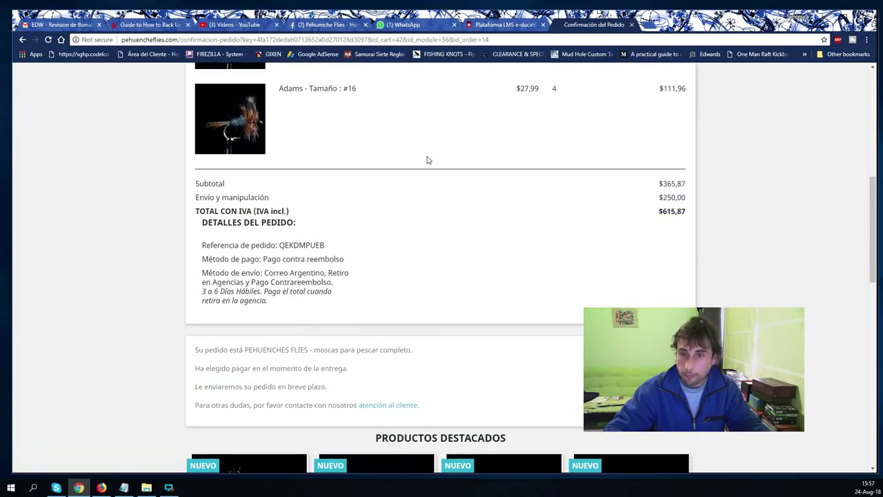
{"action": "scroll", "coordinate": [426, 160], "scroll_direction": "down", "scroll_amount": 1}
{"action": "left_click_drag", "start_coordinate": [280, 199], "coordinate": [331, 200]}
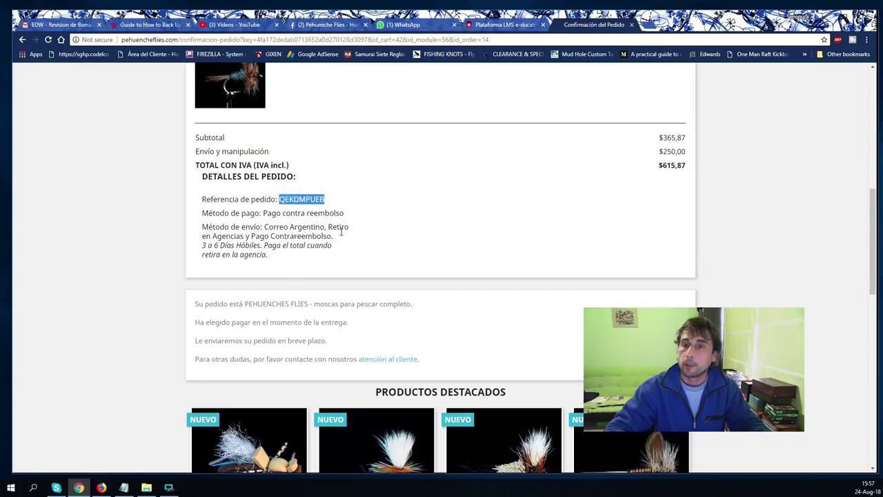
{"action": "scroll", "coordinate": [289, 345], "scroll_direction": "down", "scroll_amount": 2}
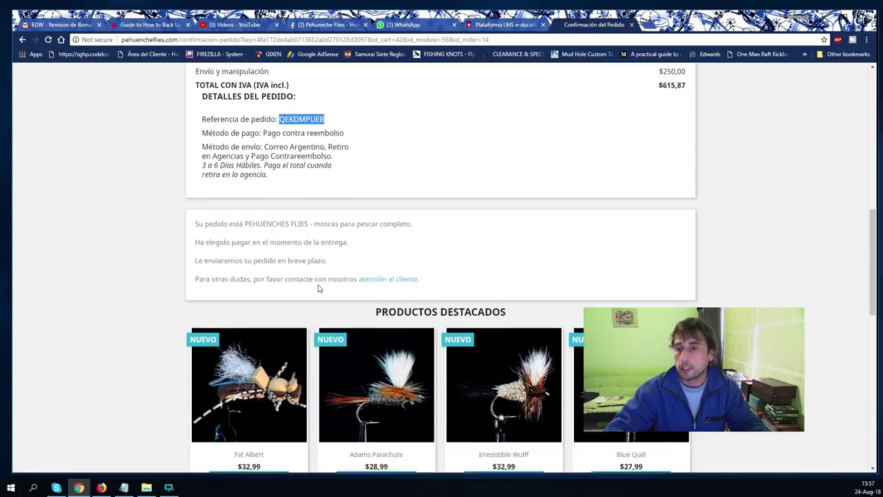
{"action": "scroll", "coordinate": [359, 283], "scroll_direction": "up", "scroll_amount": 6}
{"action": "scroll", "coordinate": [337, 275], "scroll_direction": "up", "scroll_amount": 4}
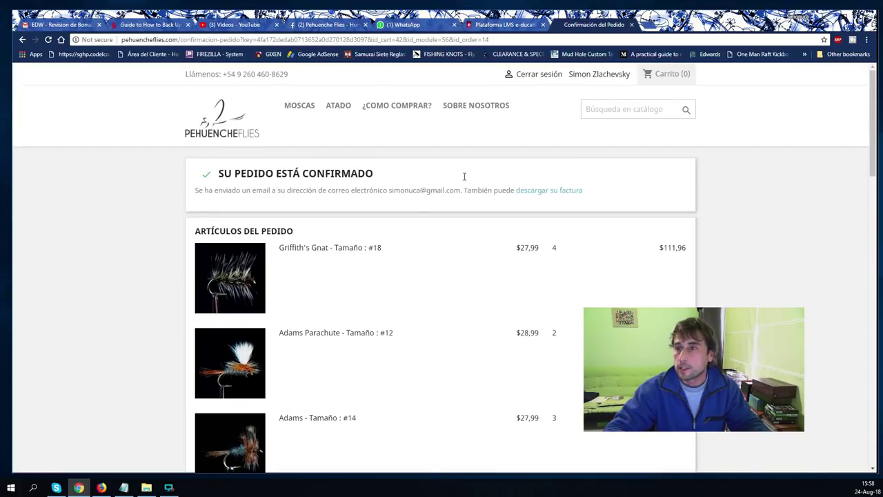
Open the order history and details from the customer account to check the placed order's status and invoice.
{"action": "left_click", "coordinate": [600, 78]}
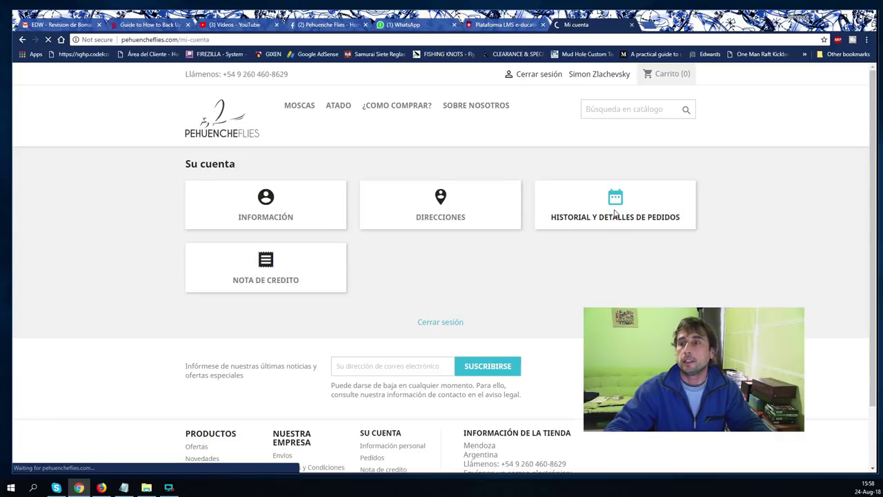
{"action": "left_click", "coordinate": [614, 212]}
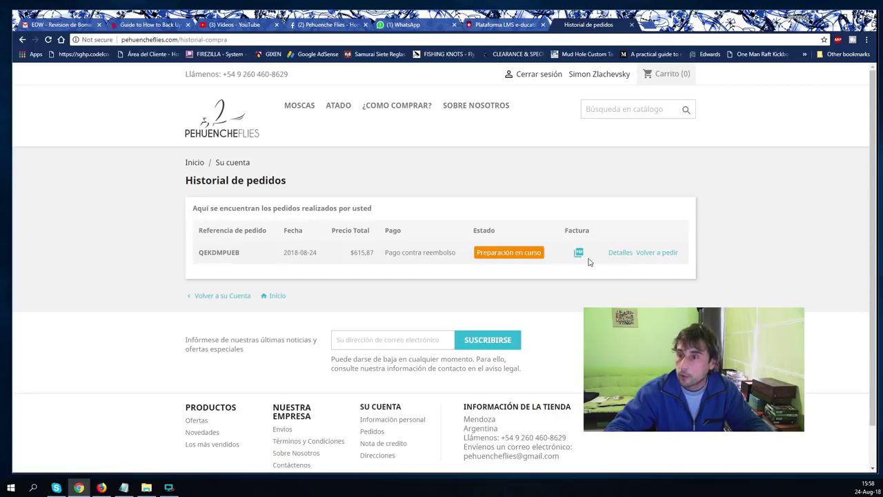
{"action": "scroll", "coordinate": [384, 232], "scroll_direction": "down", "scroll_amount": 1}
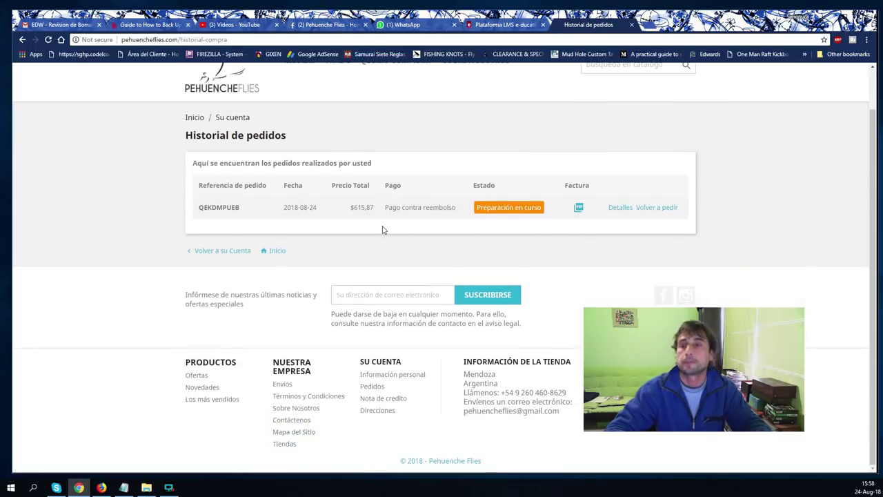